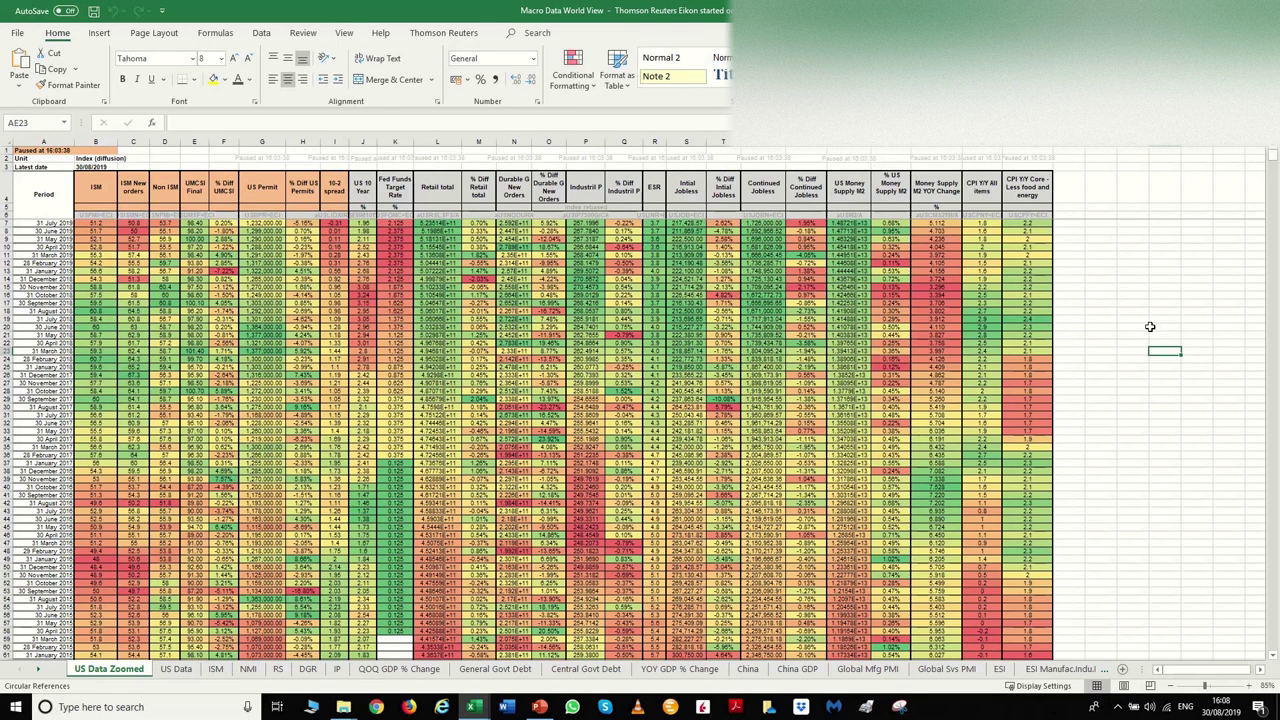
Bring the Global Overview Complete workbook forward on its Global sheet of country indicators
left_click_drag(1148, 262, 1168, 328)
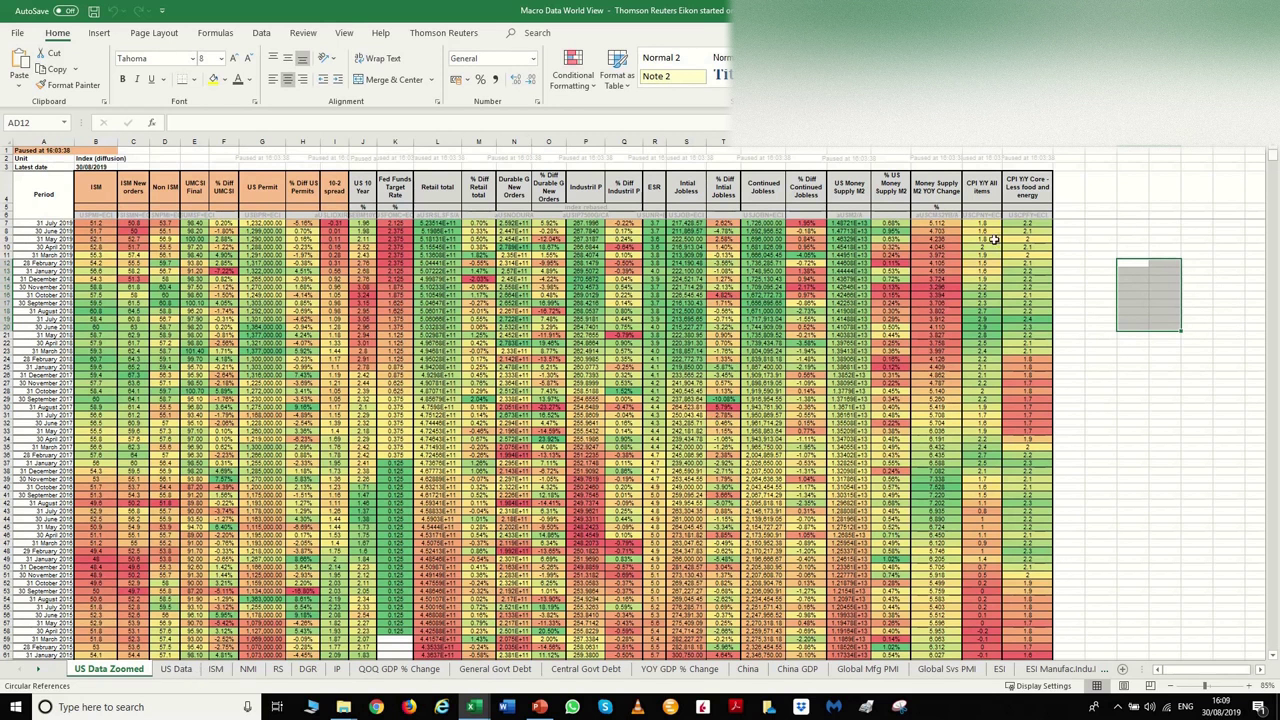
left_click(1116, 205)
left_click(1138, 320)
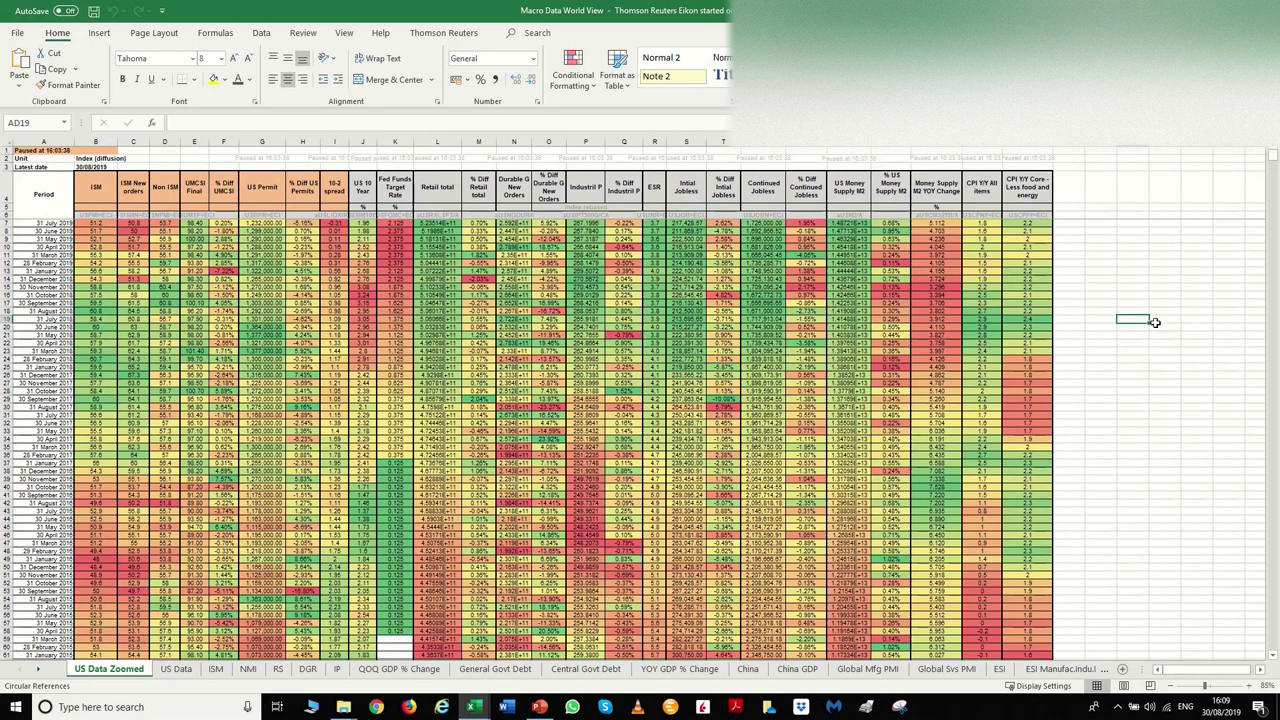
left_click(1166, 246)
left_click(1120, 256)
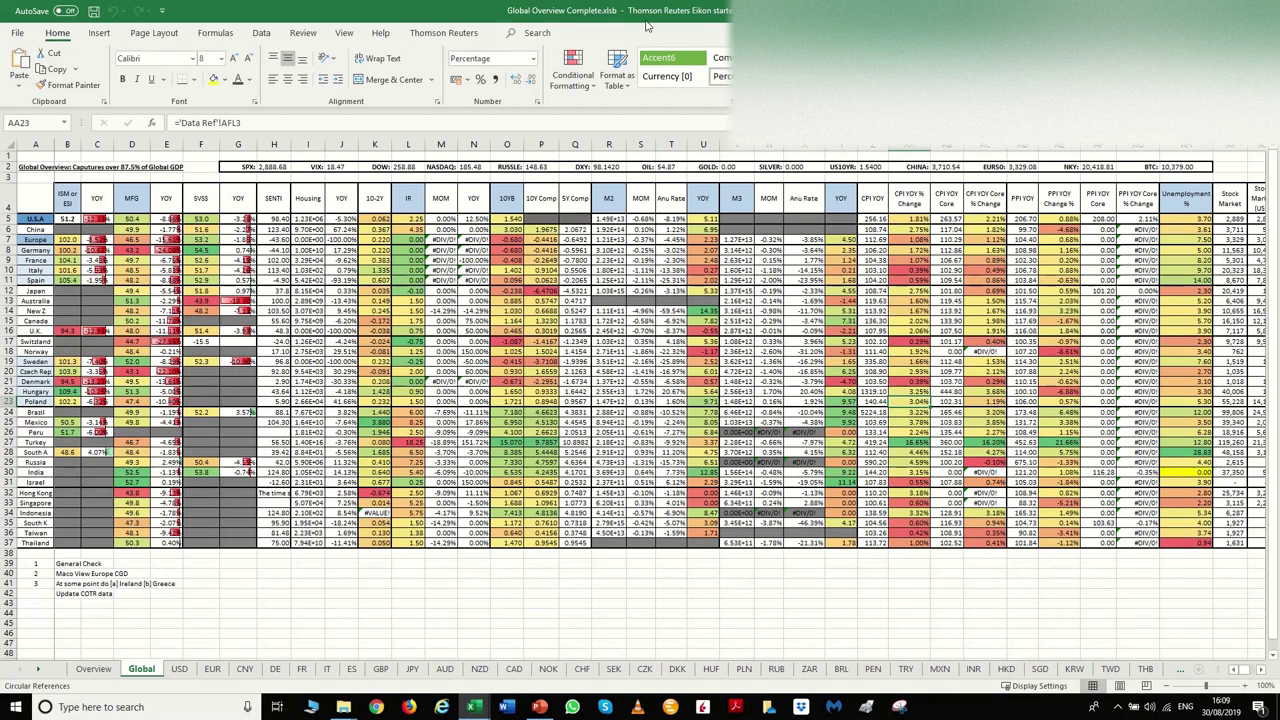
left_click(273, 310)
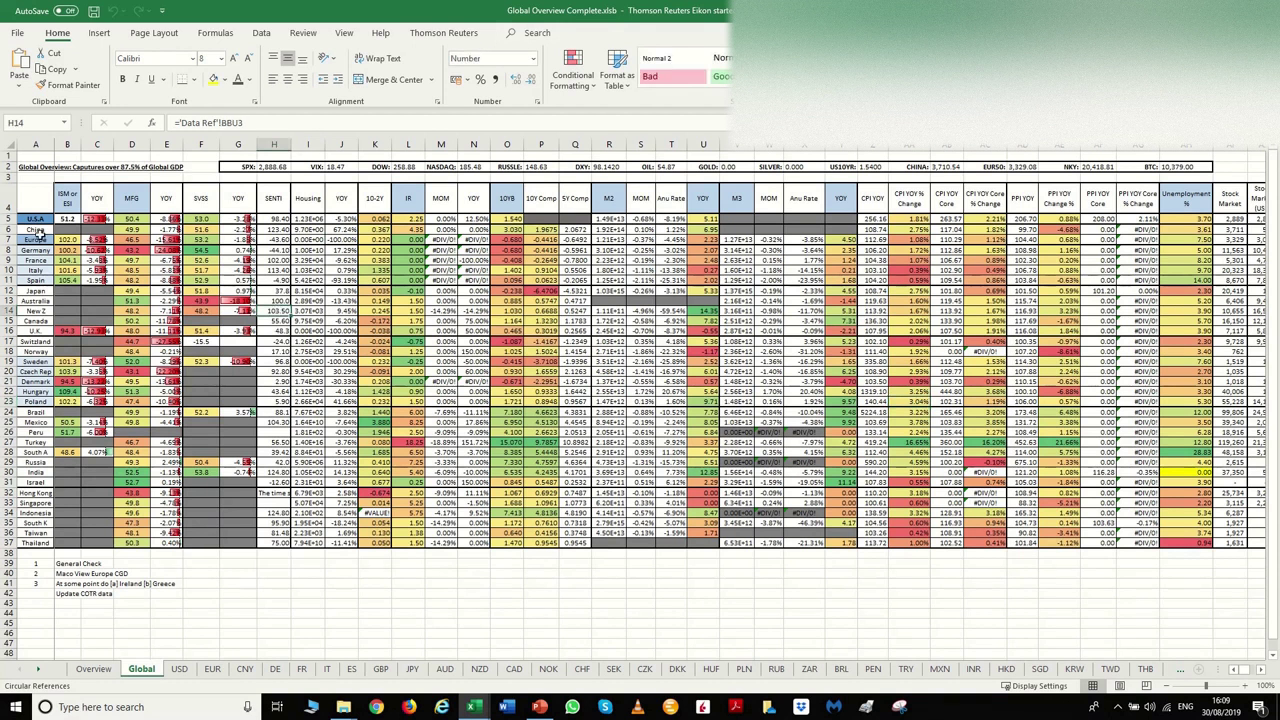
left_click_drag(36, 220, 44, 541)
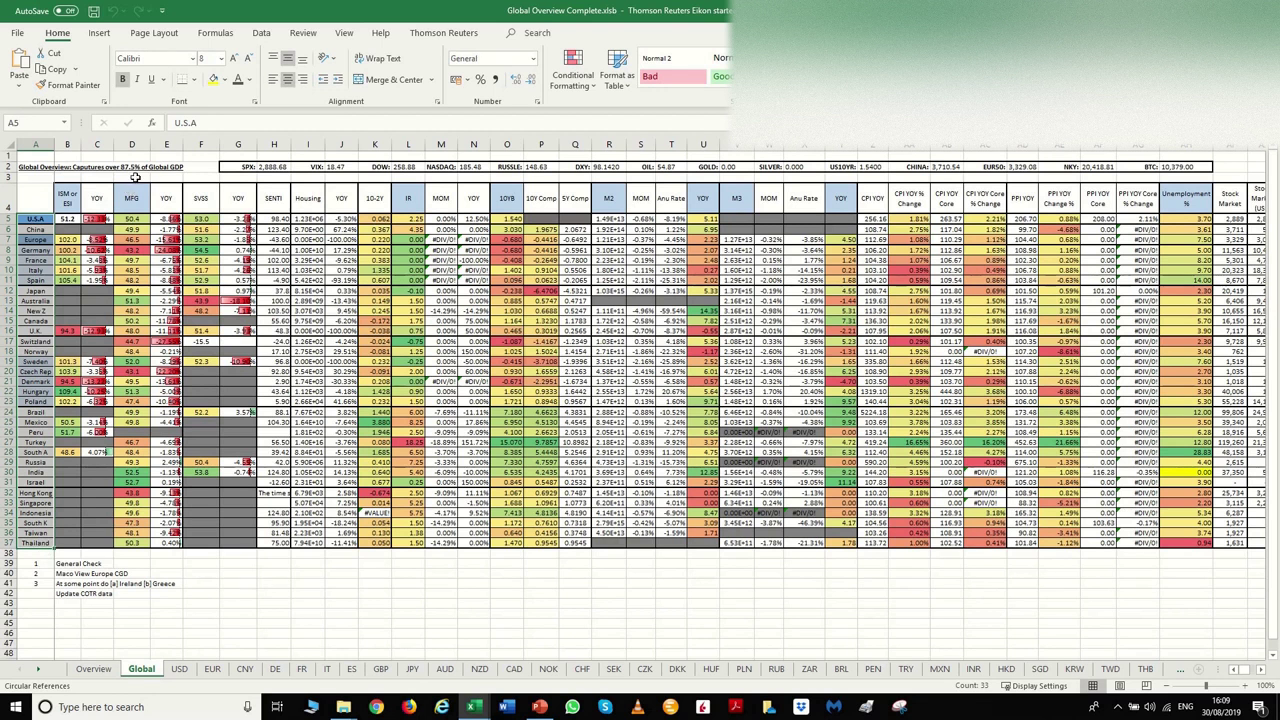
left_click(166, 176)
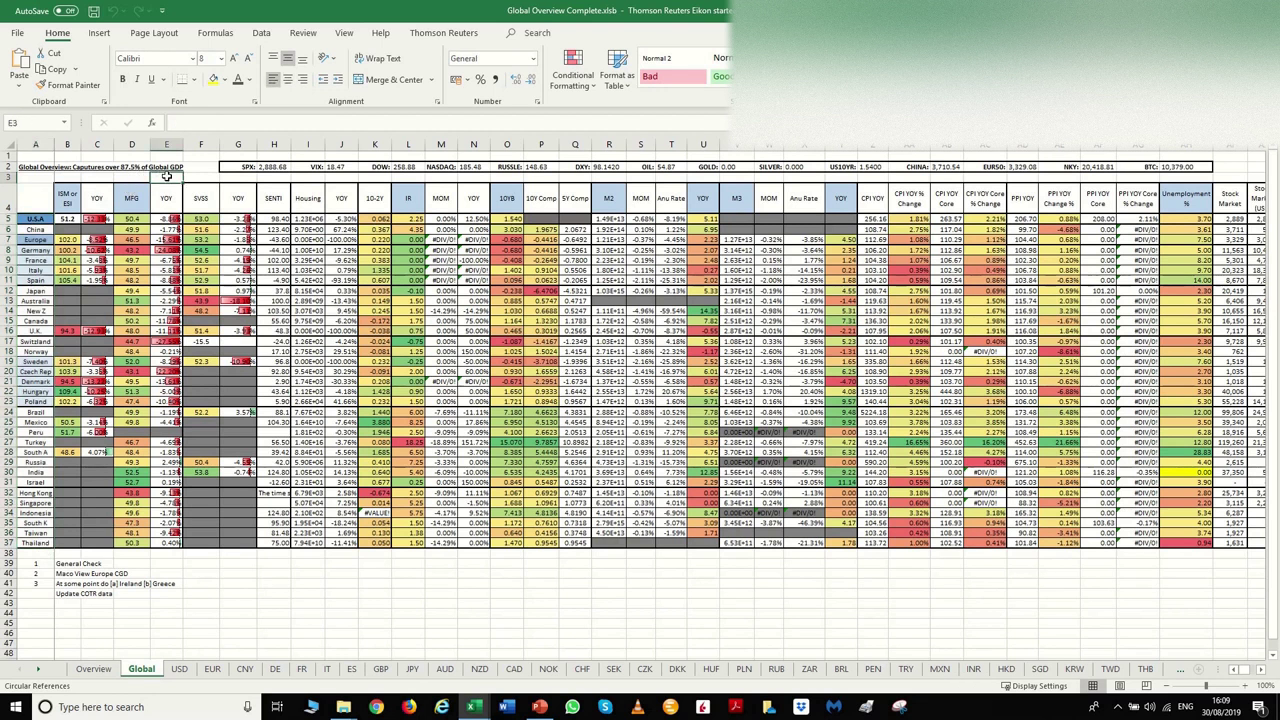
left_click(1245, 676)
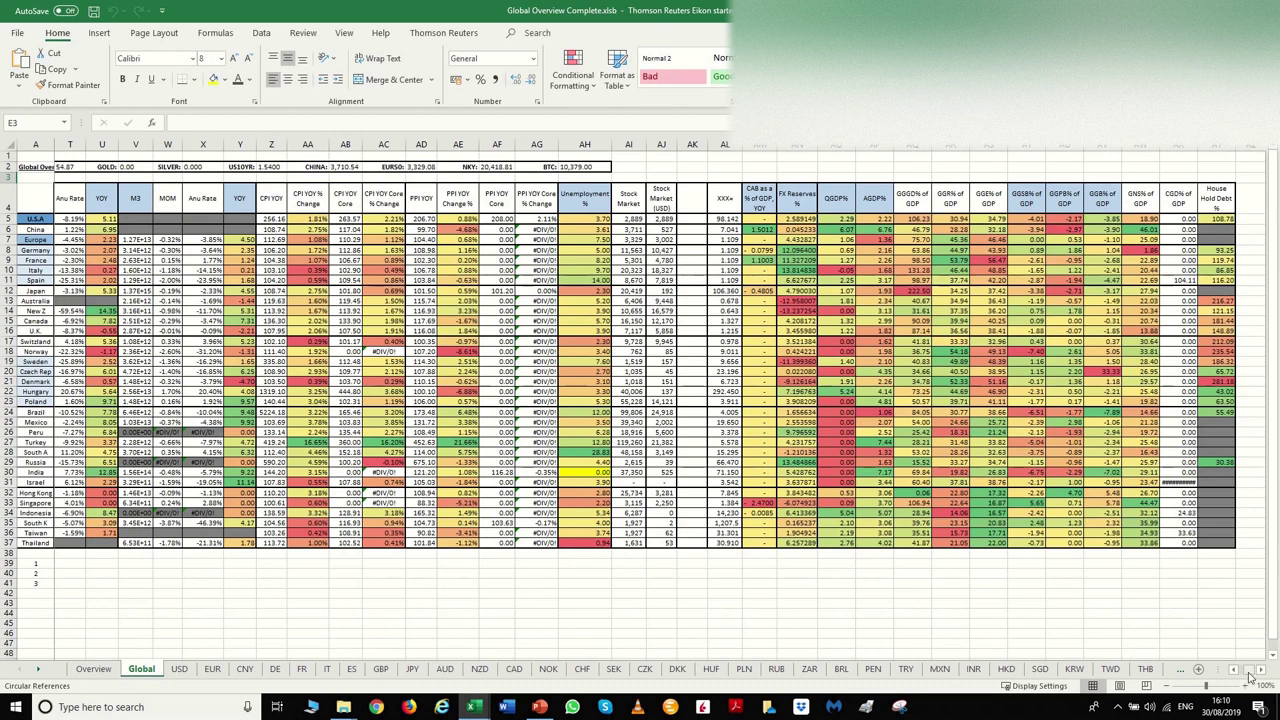
left_click_drag(1248, 676, 1236, 677)
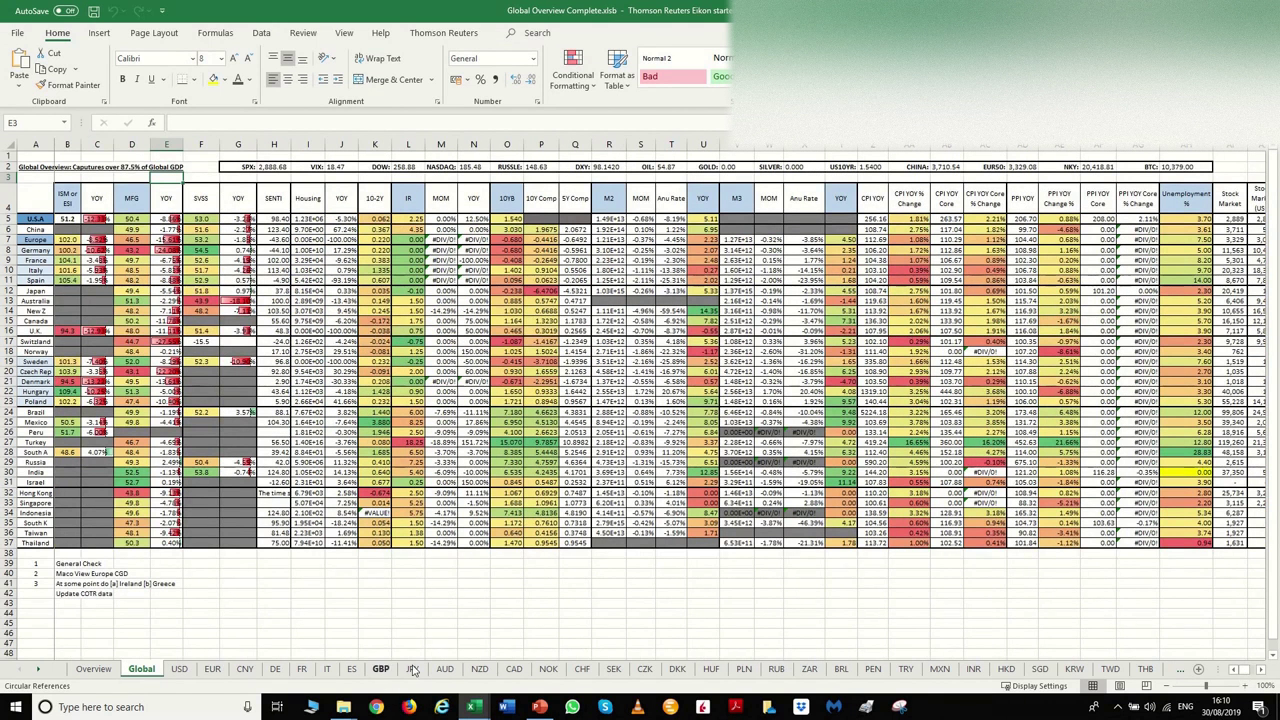
Scroll the sheet tabs to the end, view TR Data, then open the Data Ref sheet
left_click(40, 677)
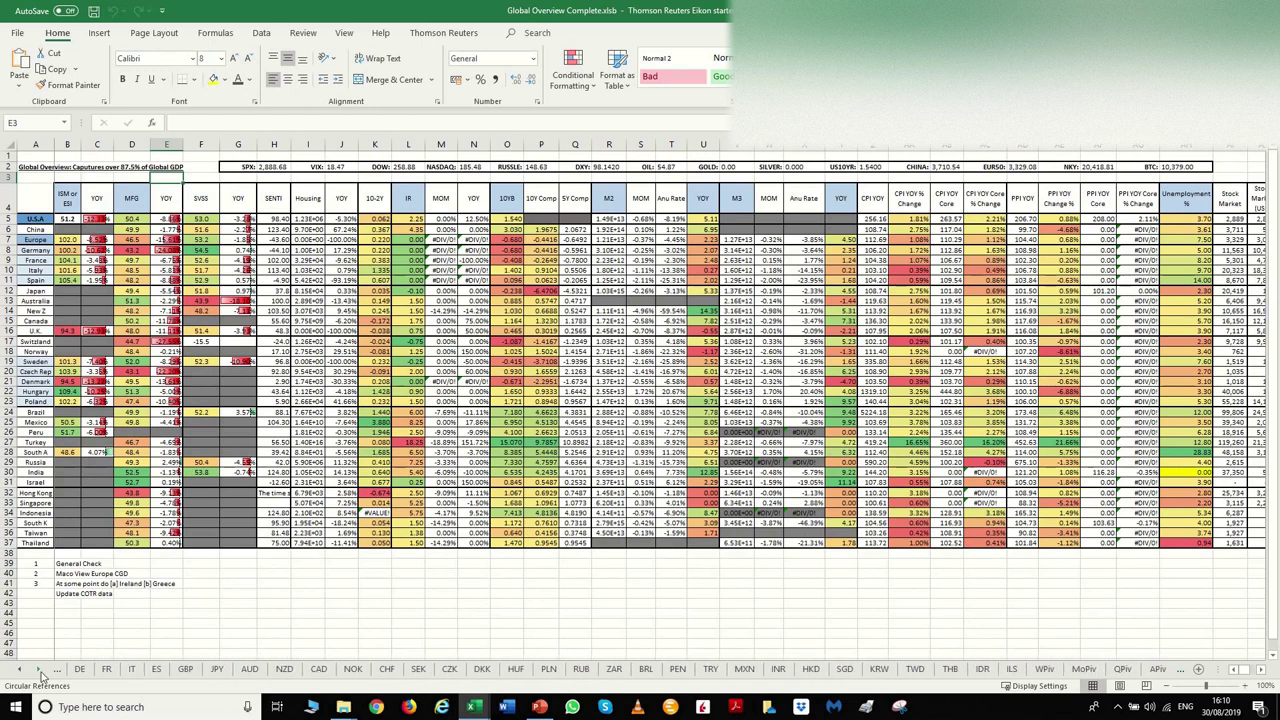
left_click(40, 677)
left_click(40, 677)
left_click(40, 677)
left_click(40, 677)
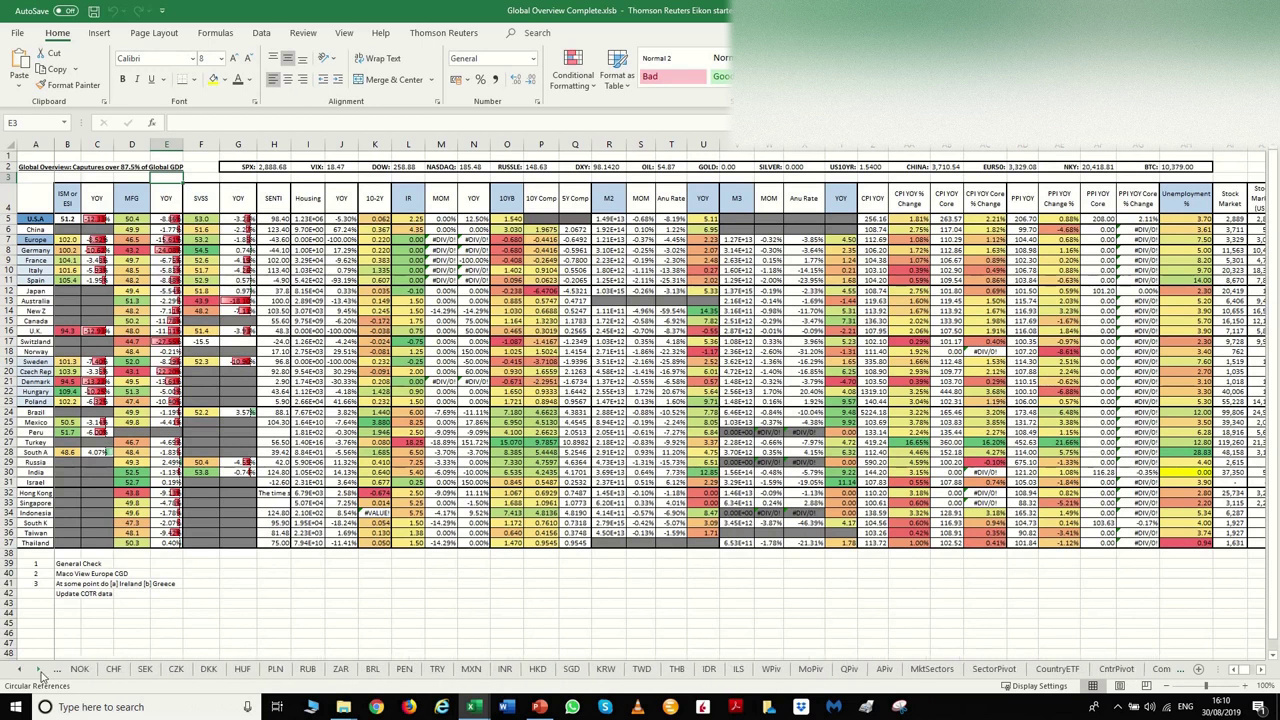
left_click(40, 677)
left_click(40, 677)
left_click(40, 677)
left_click(40, 677)
left_click(40, 677)
left_click(40, 677)
left_click(40, 677)
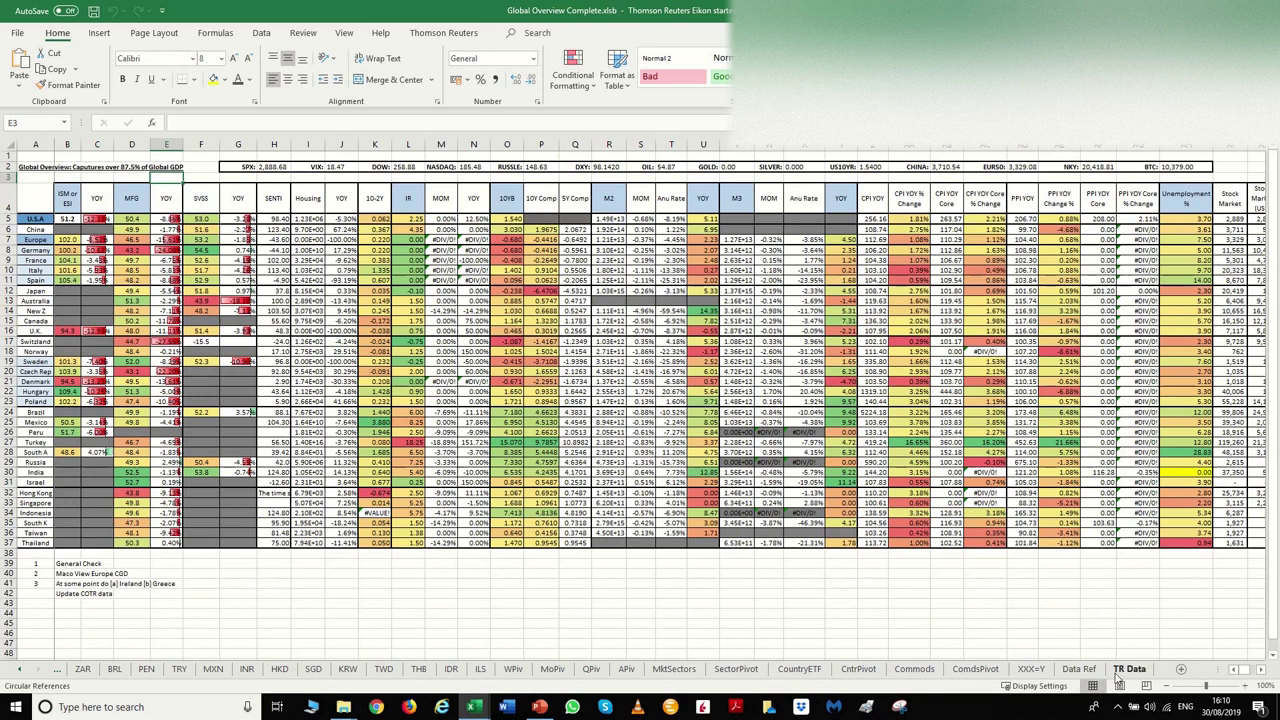
left_click(1128, 669)
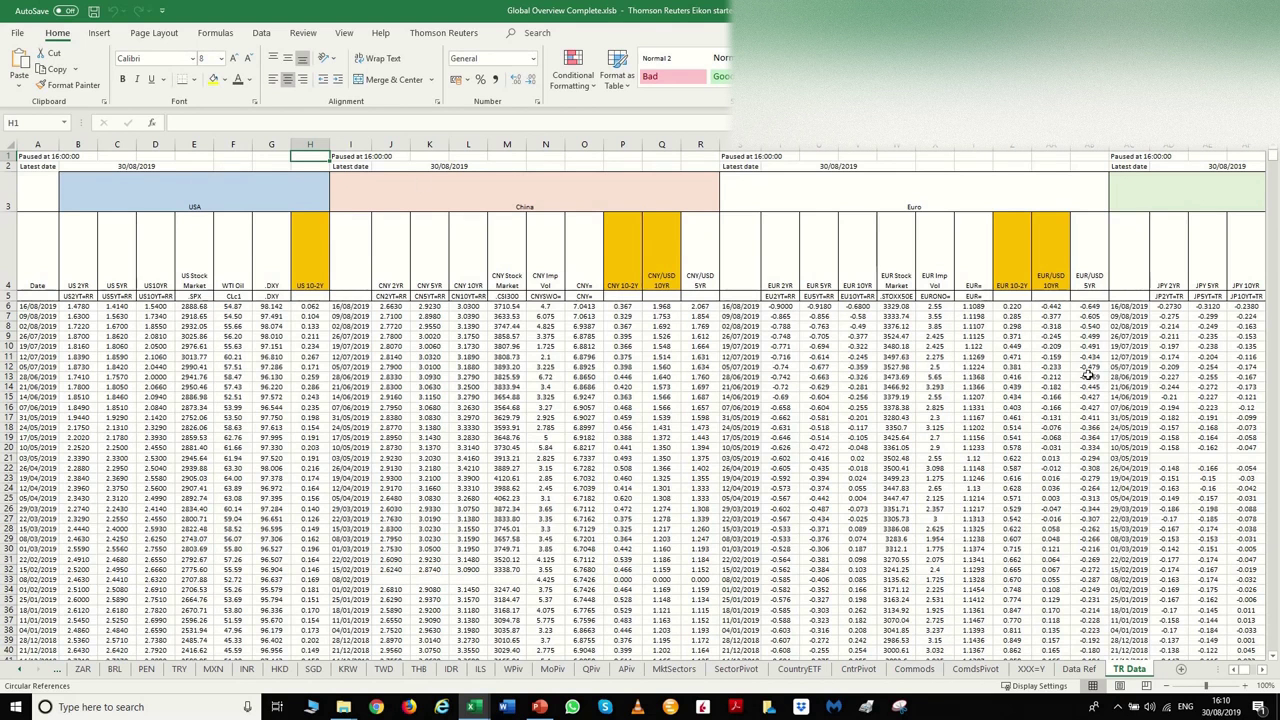
left_click(1080, 669)
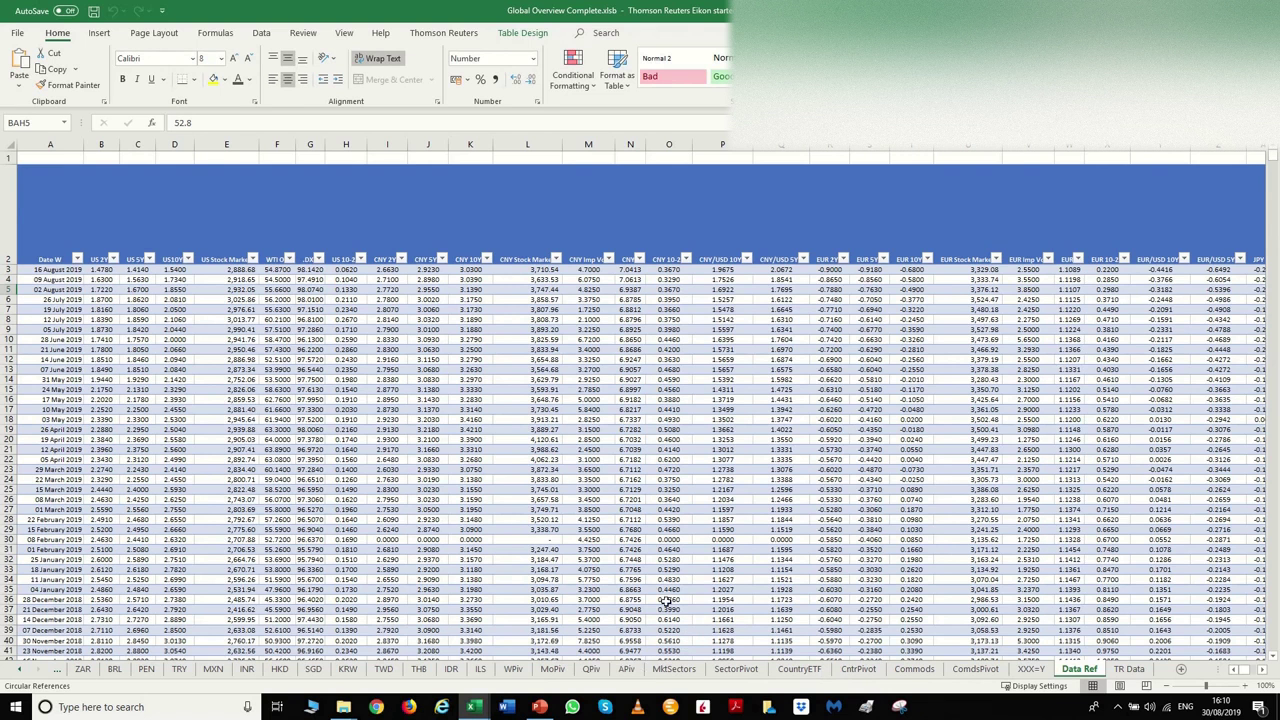
Scroll the sheet tabs back to the first sheets of the workbook
left_click(24, 670)
left_click(24, 670)
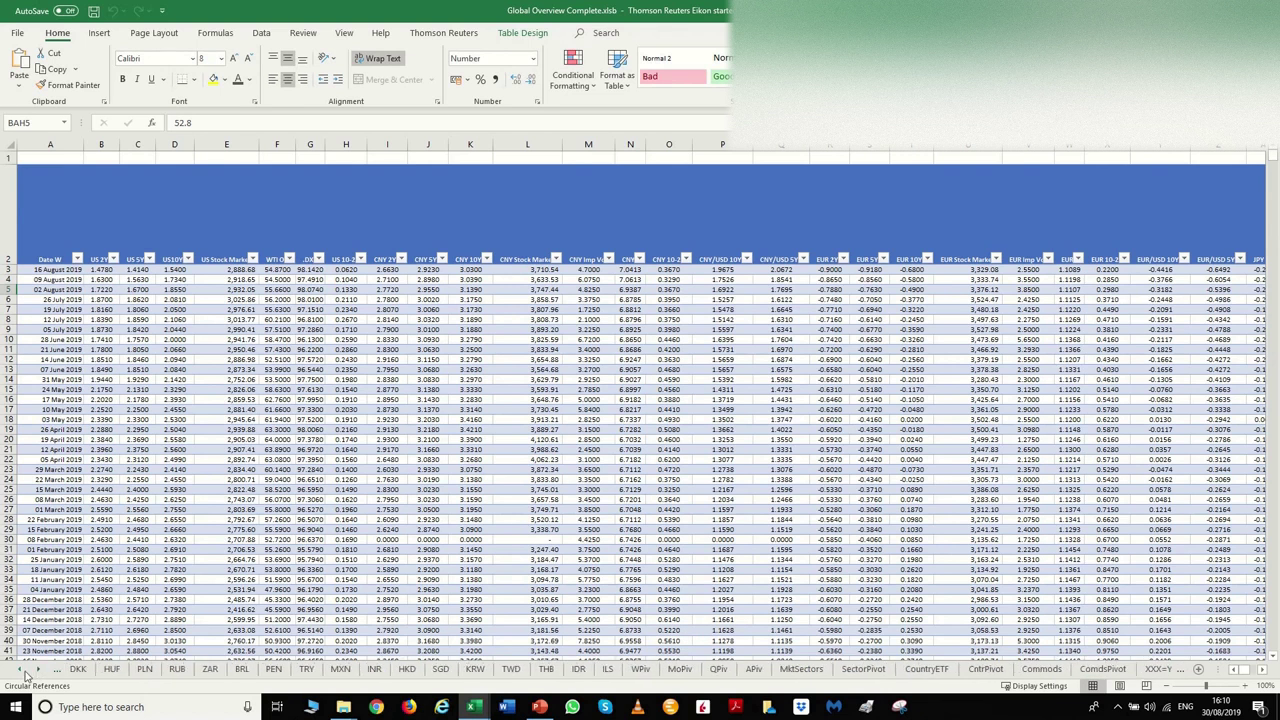
left_click(24, 670)
left_click(24, 670)
left_click(24, 670)
left_click(24, 670)
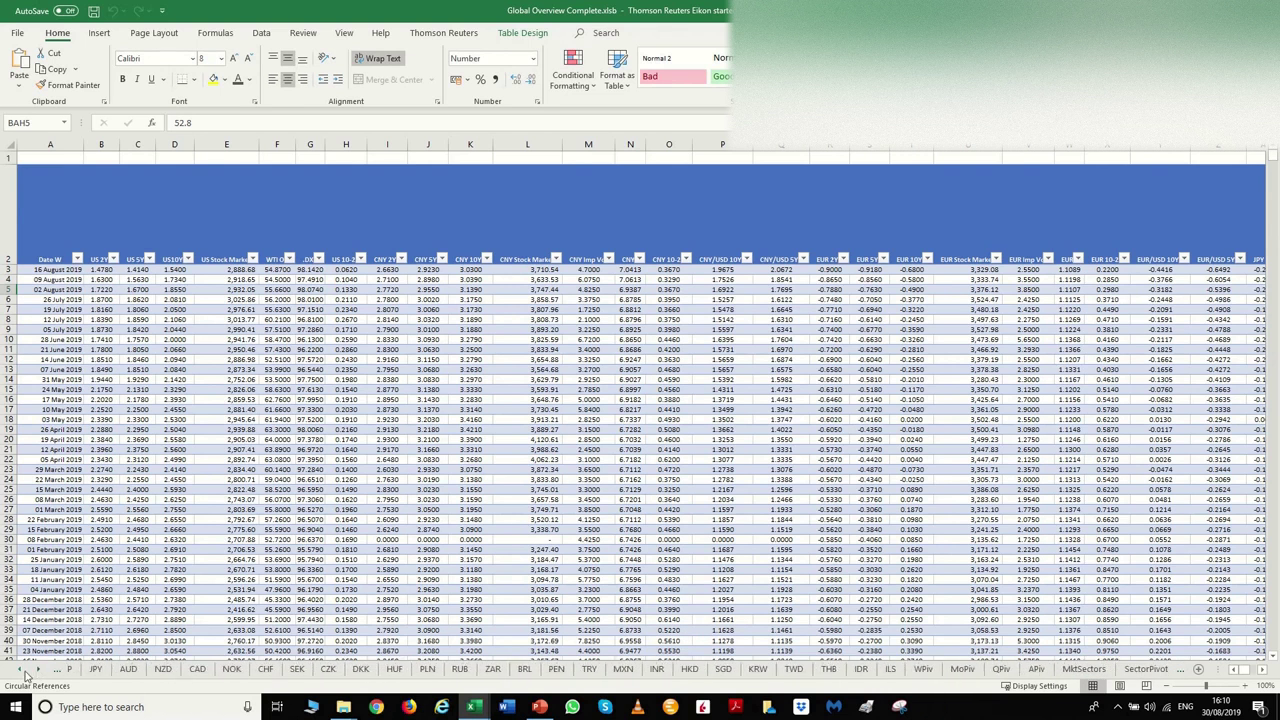
left_click(24, 670)
left_click(24, 670)
left_click(24, 670)
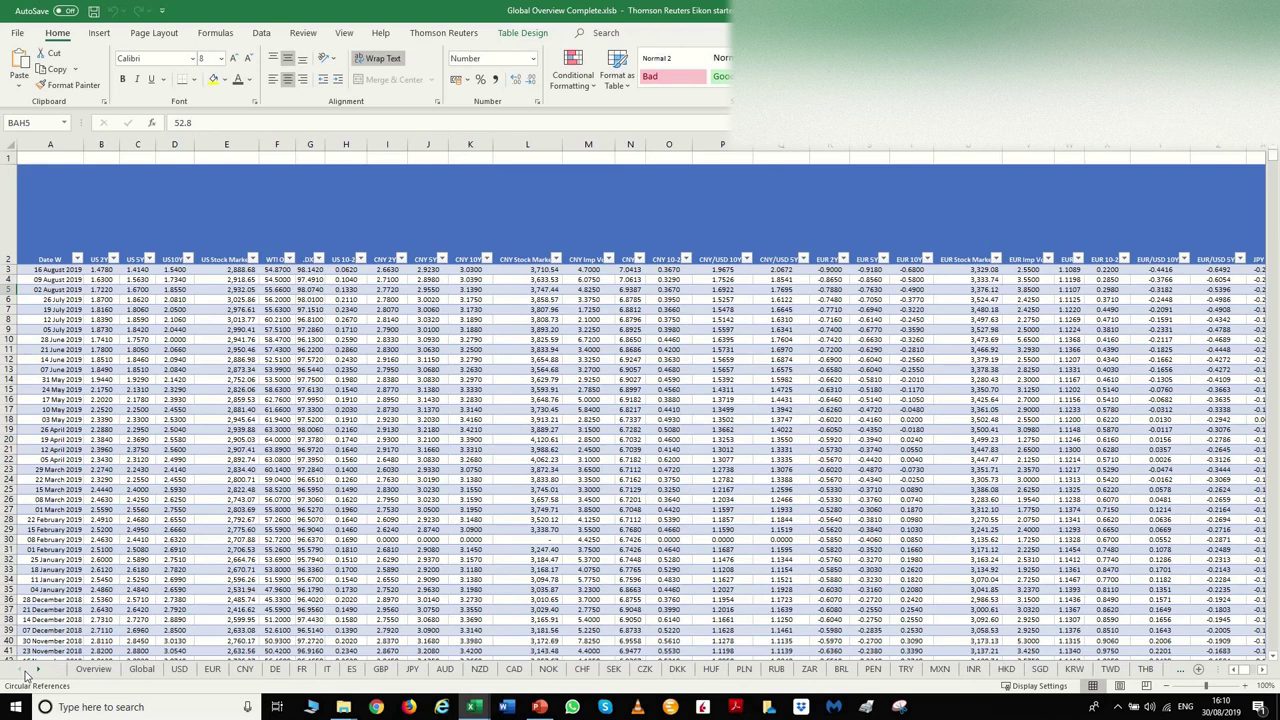
left_click(179, 669)
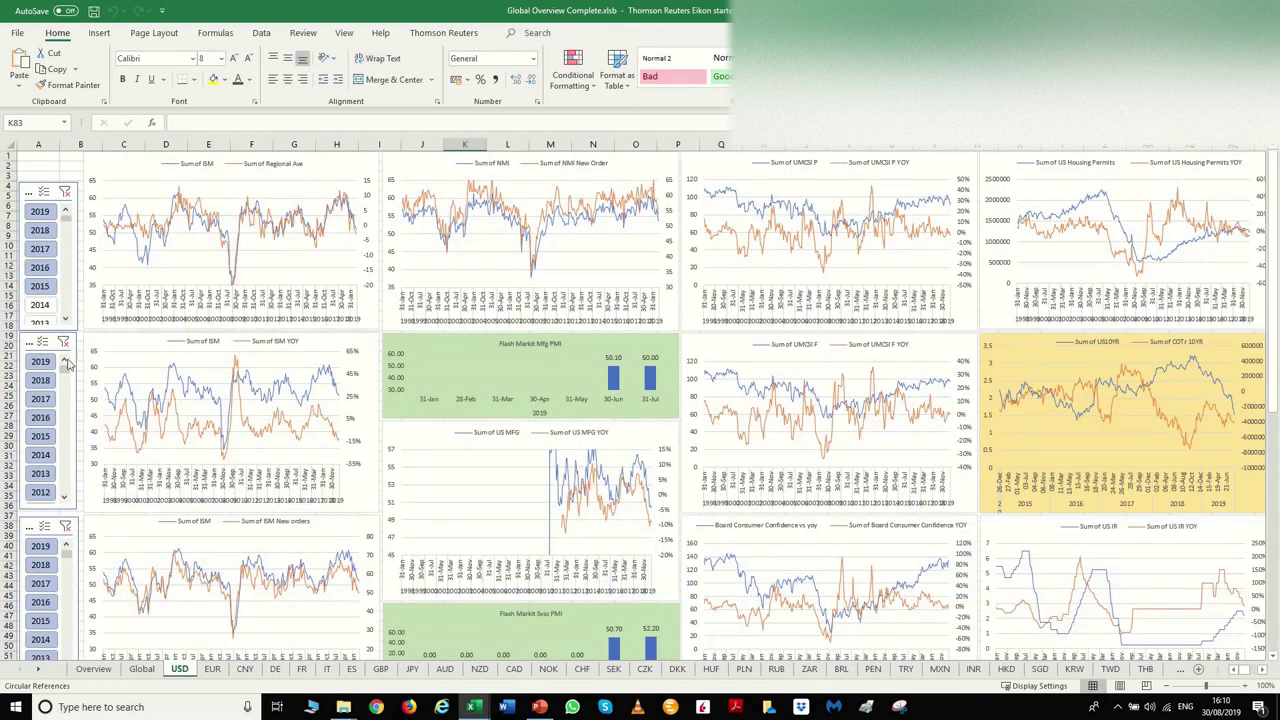
scroll(527, 368, "down", 1)
scroll(700, 340, "down", 2)
scroll(903, 337, "down", 10)
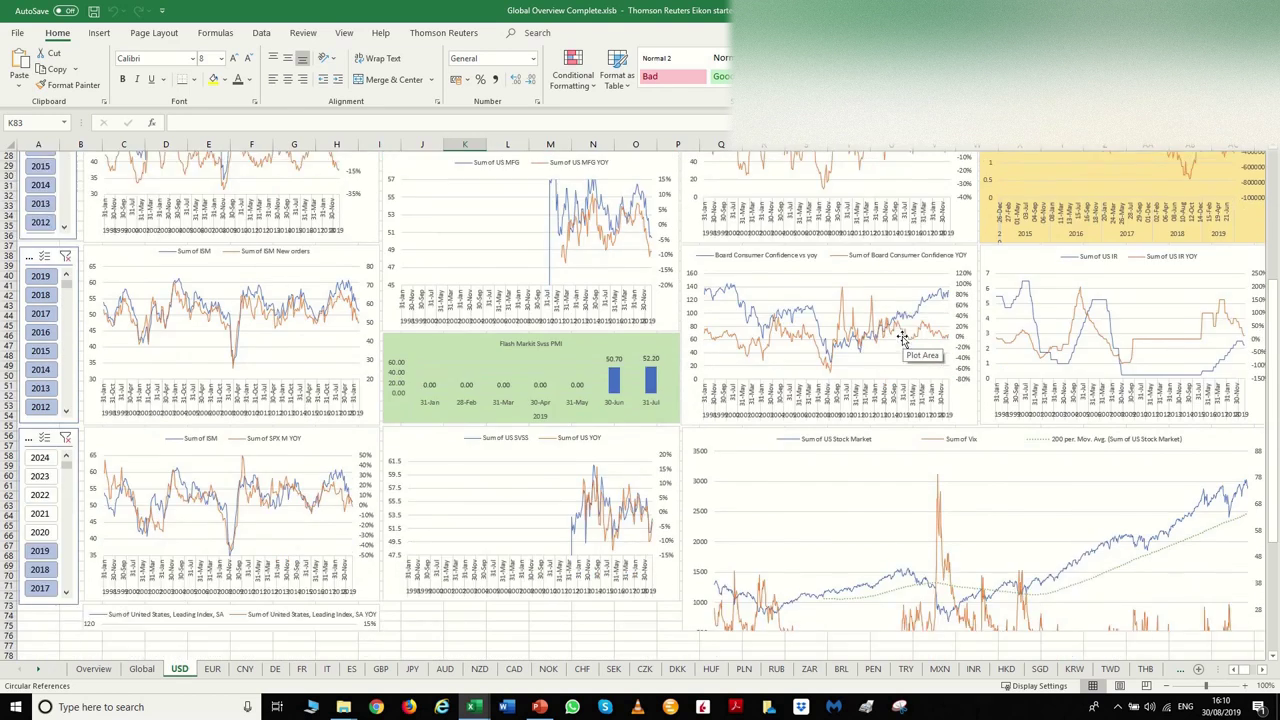
scroll(1022, 480, "up", 2)
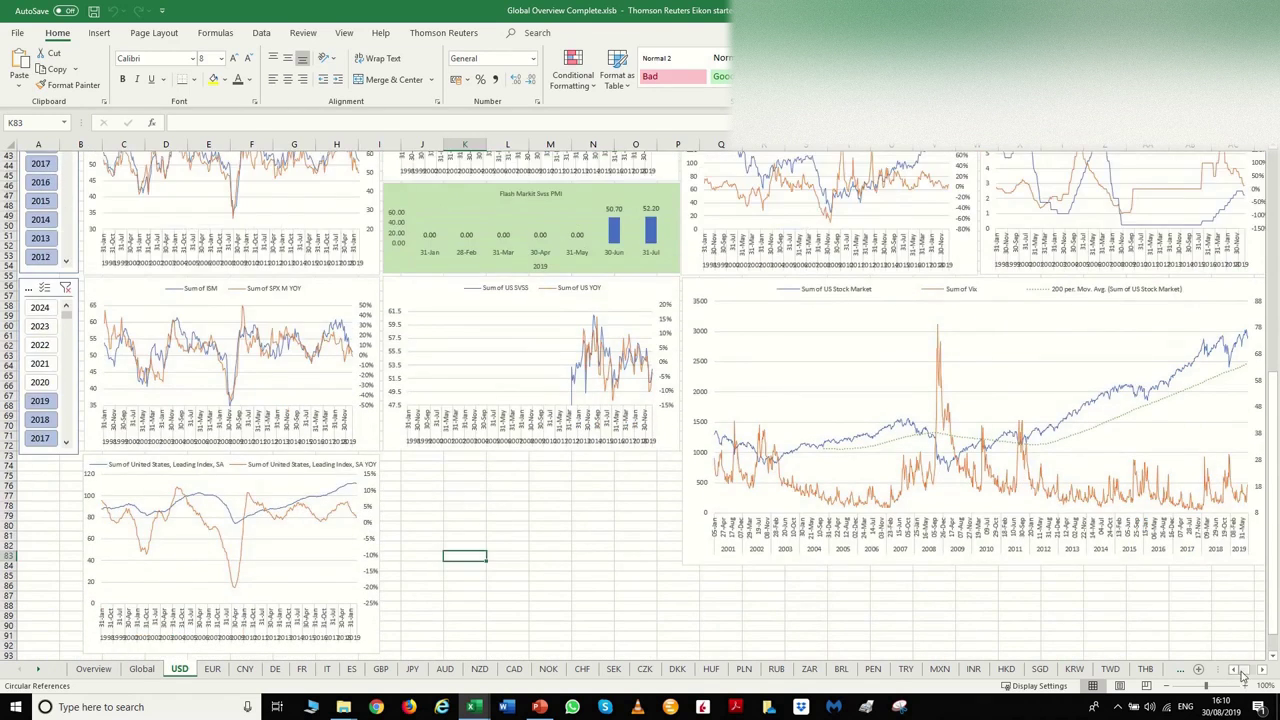
left_click_drag(1235, 670, 1241, 677)
left_click(1262, 670)
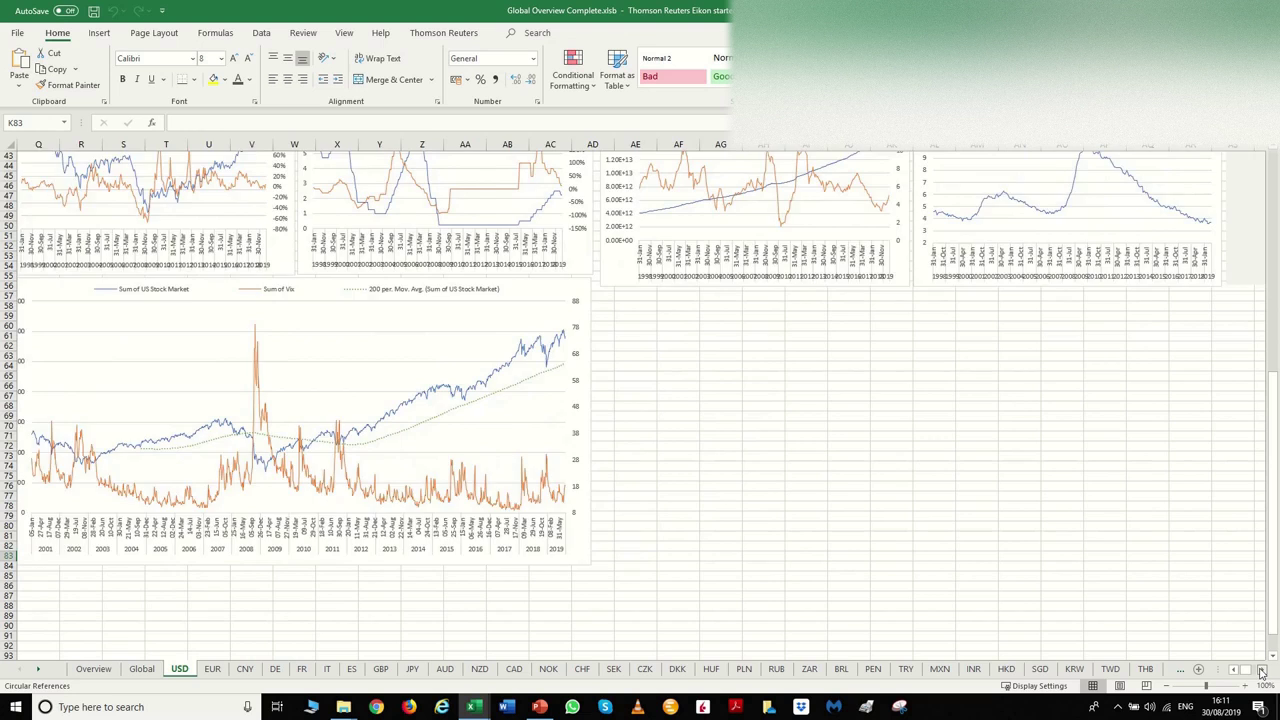
scroll(1262, 672, "right", 8)
scroll(865, 548, "up", 13)
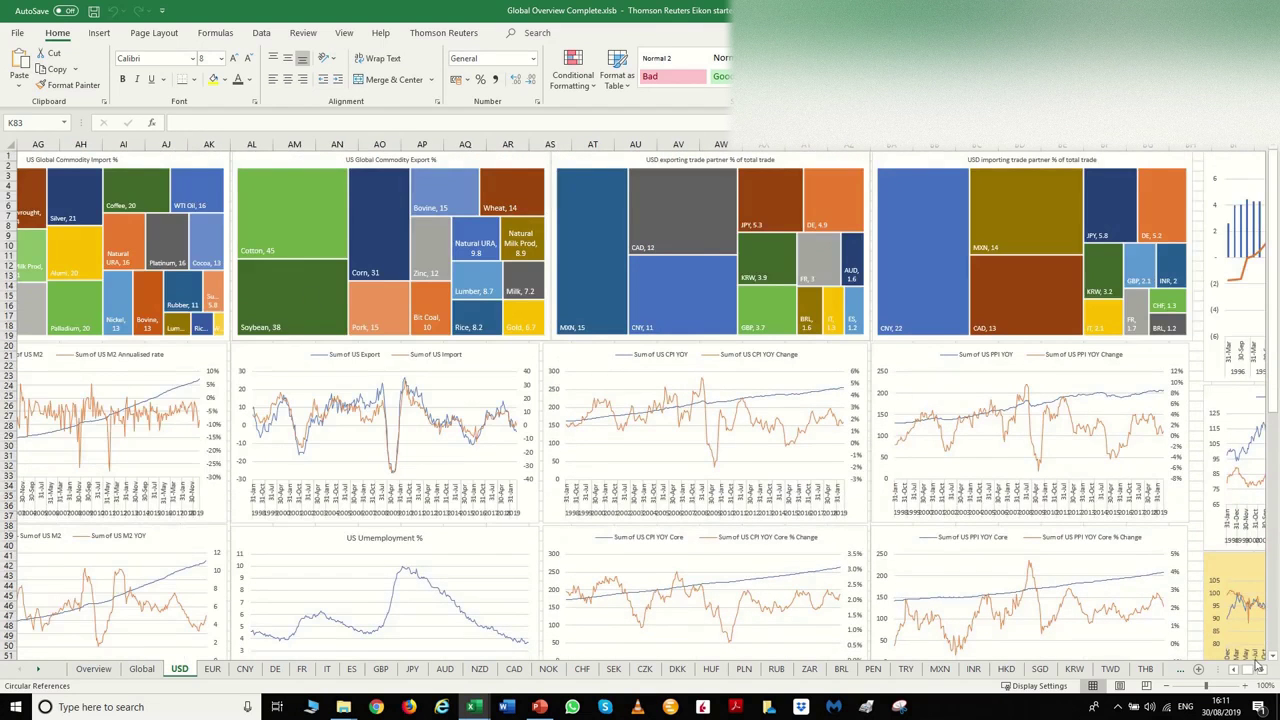
scroll(1262, 672, "right", 10)
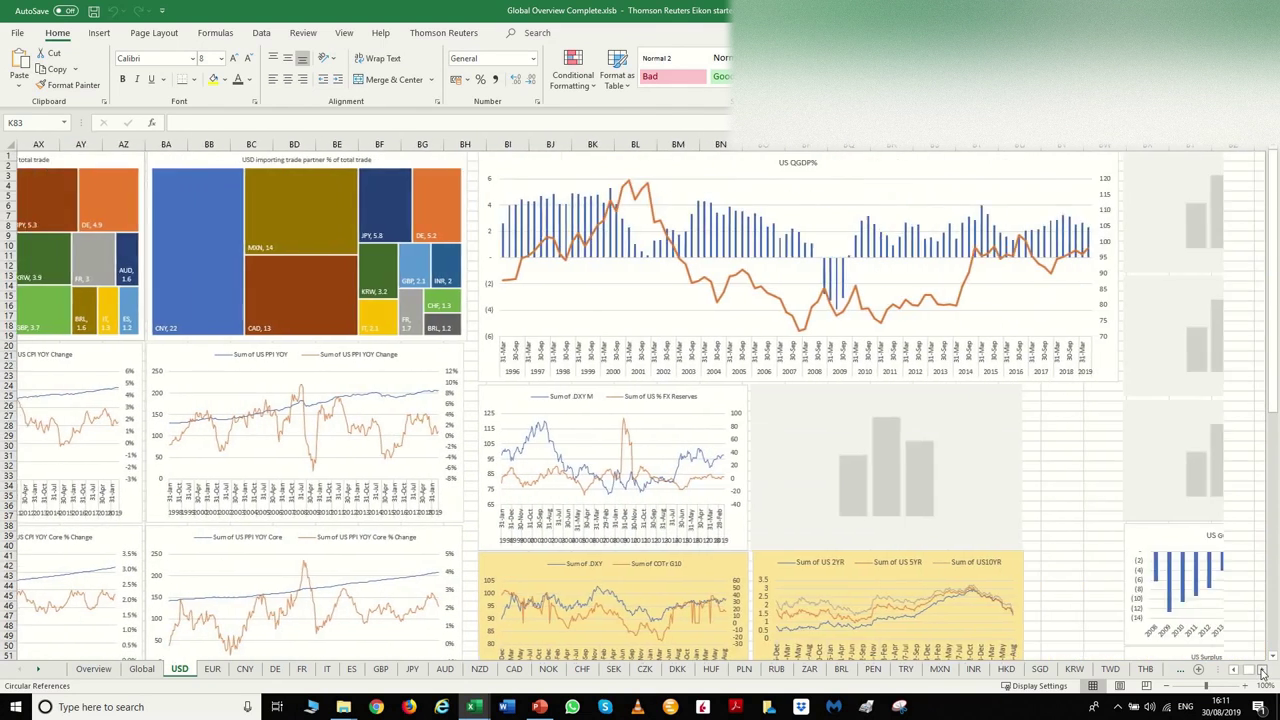
scroll(1262, 672, "right", 2)
scroll(724, 316, "down", 3)
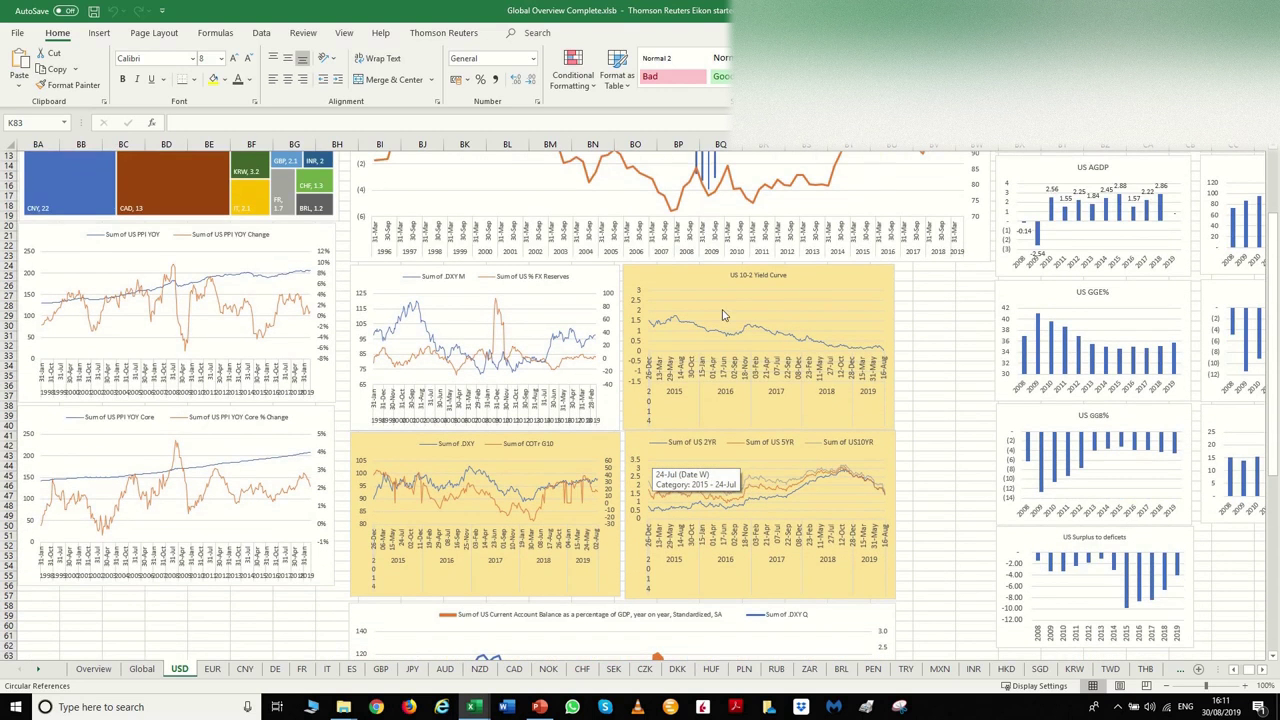
scroll(392, 436, "down", 3)
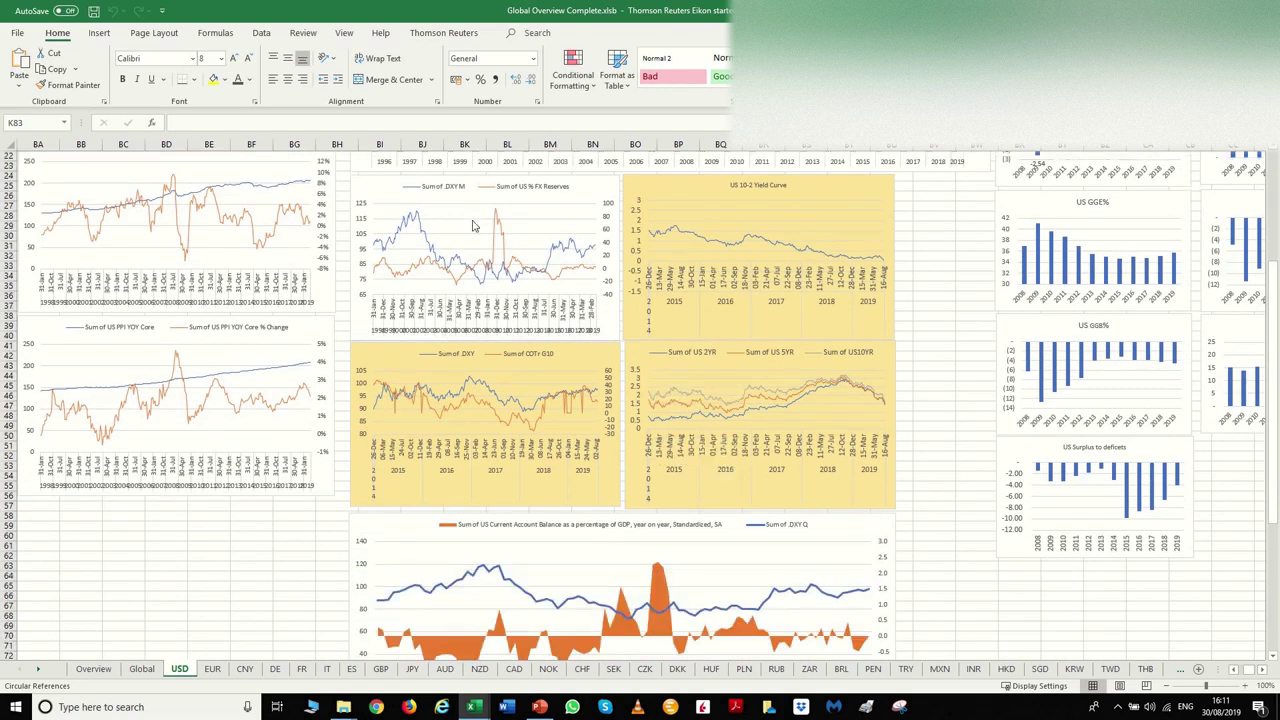
scroll(716, 462, "down", 2)
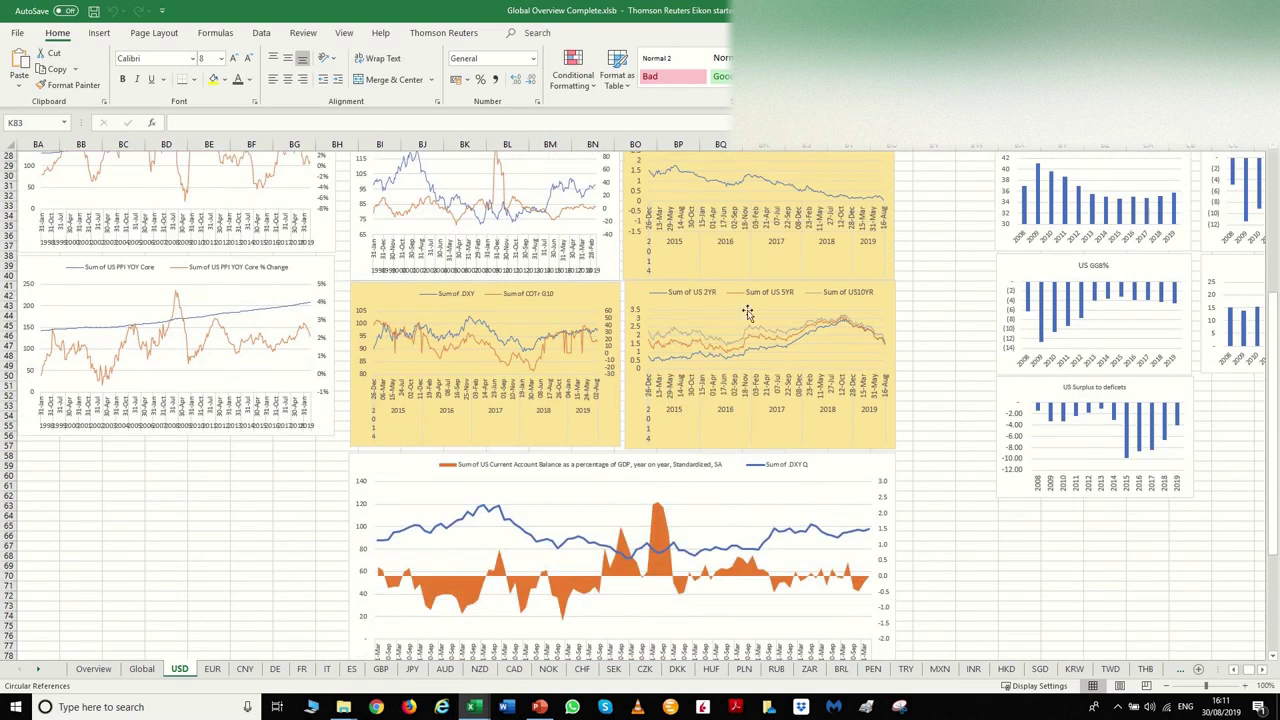
scroll(523, 445, "up", 6)
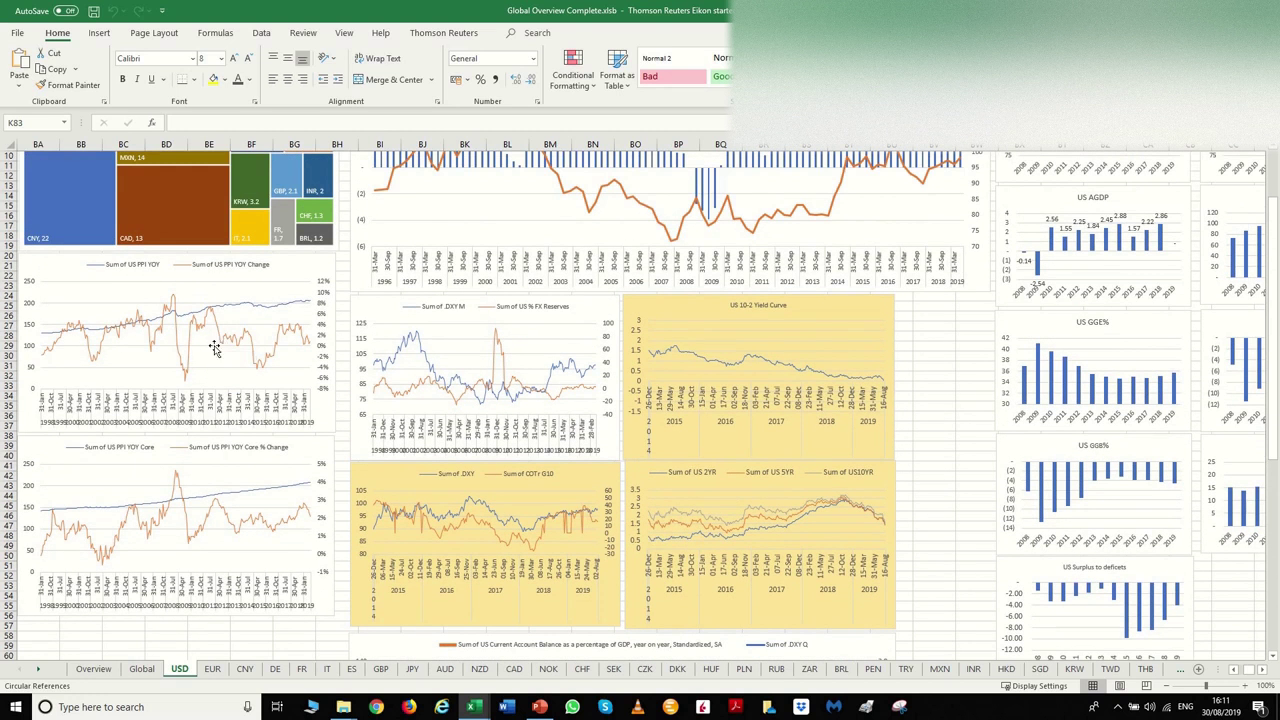
scroll(813, 557, "down", 4)
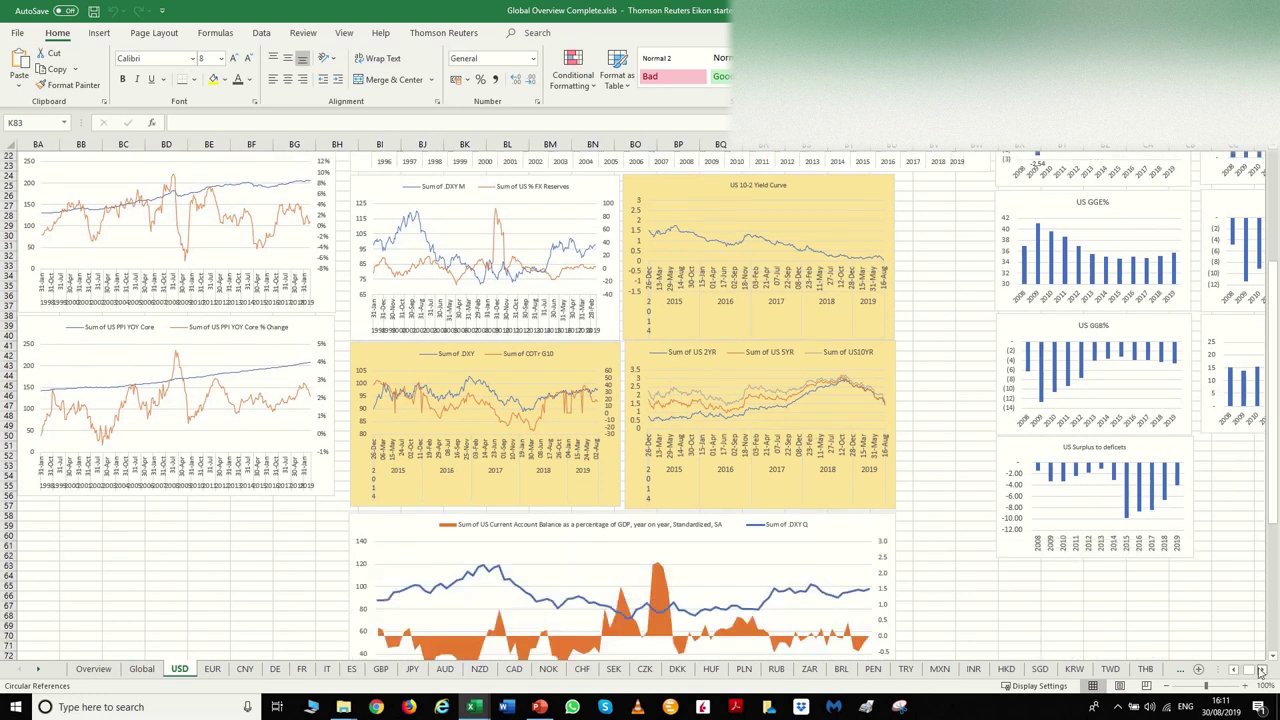
scroll(1265, 672, "right", 6)
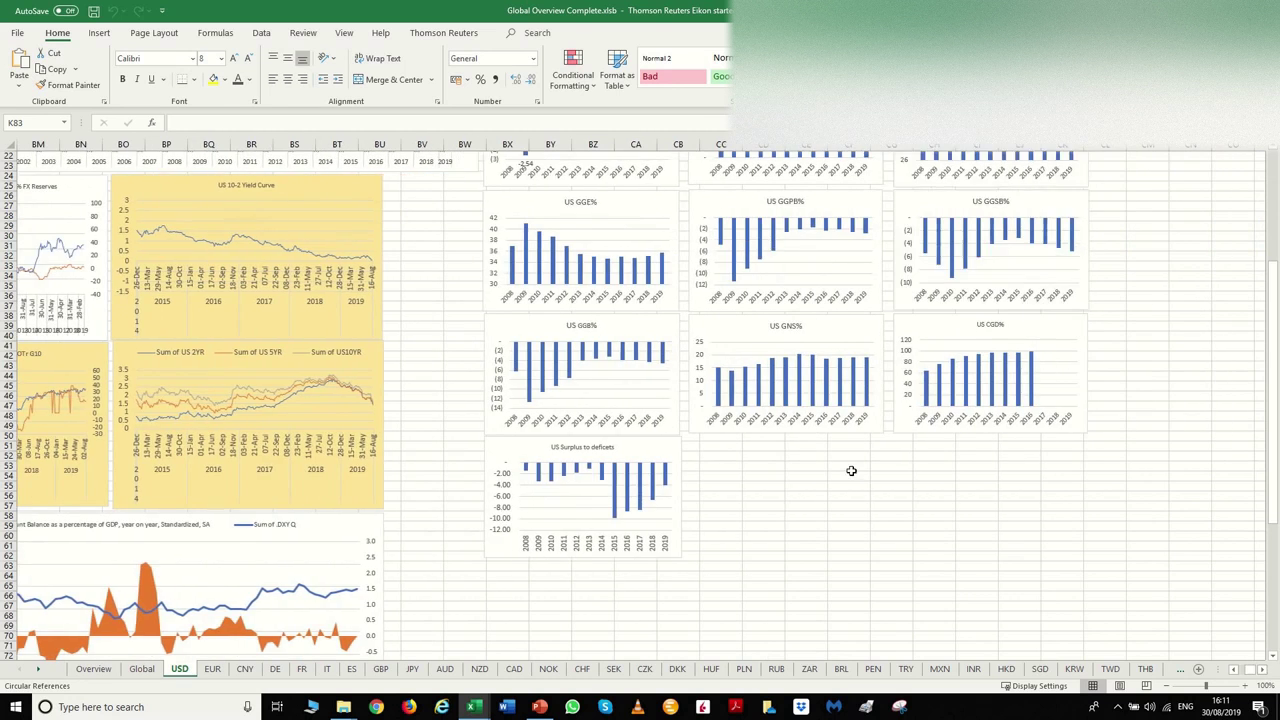
scroll(853, 477, "up", 5)
scroll(853, 477, "up", 2)
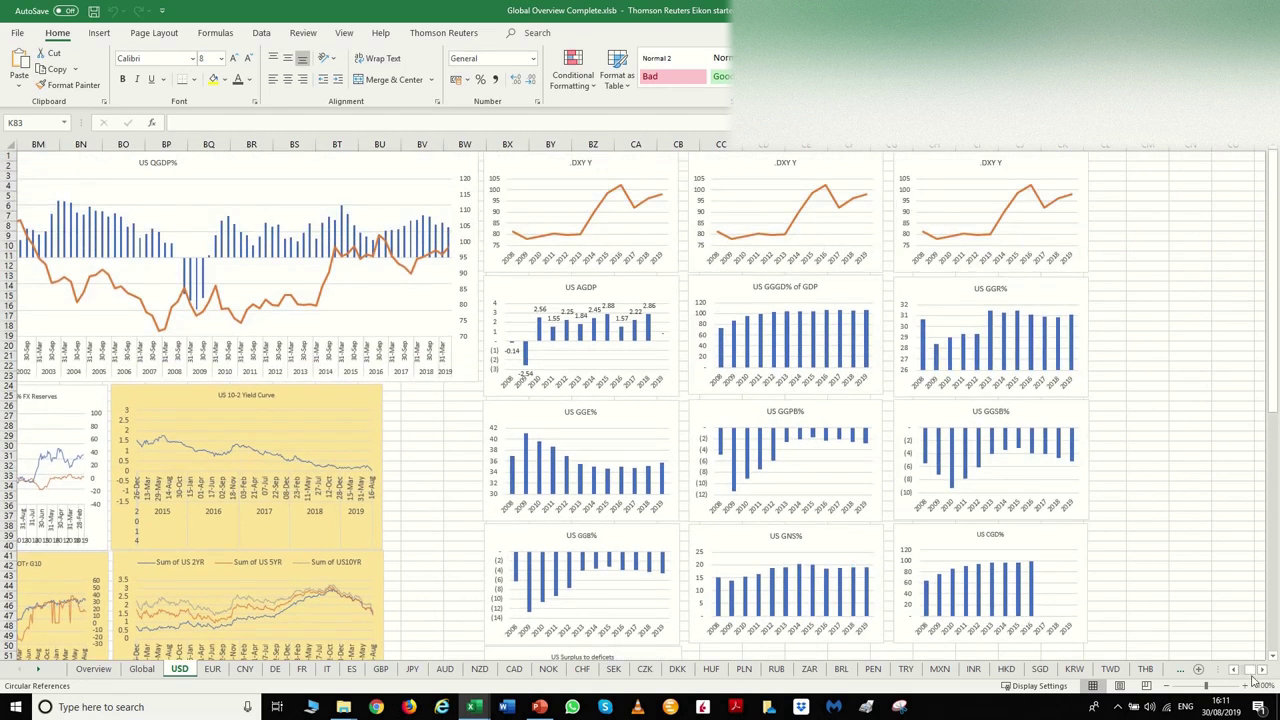
scroll(740, 470, "down", 2)
scroll(765, 387, "up", 2)
scroll(660, 432, "down", 2)
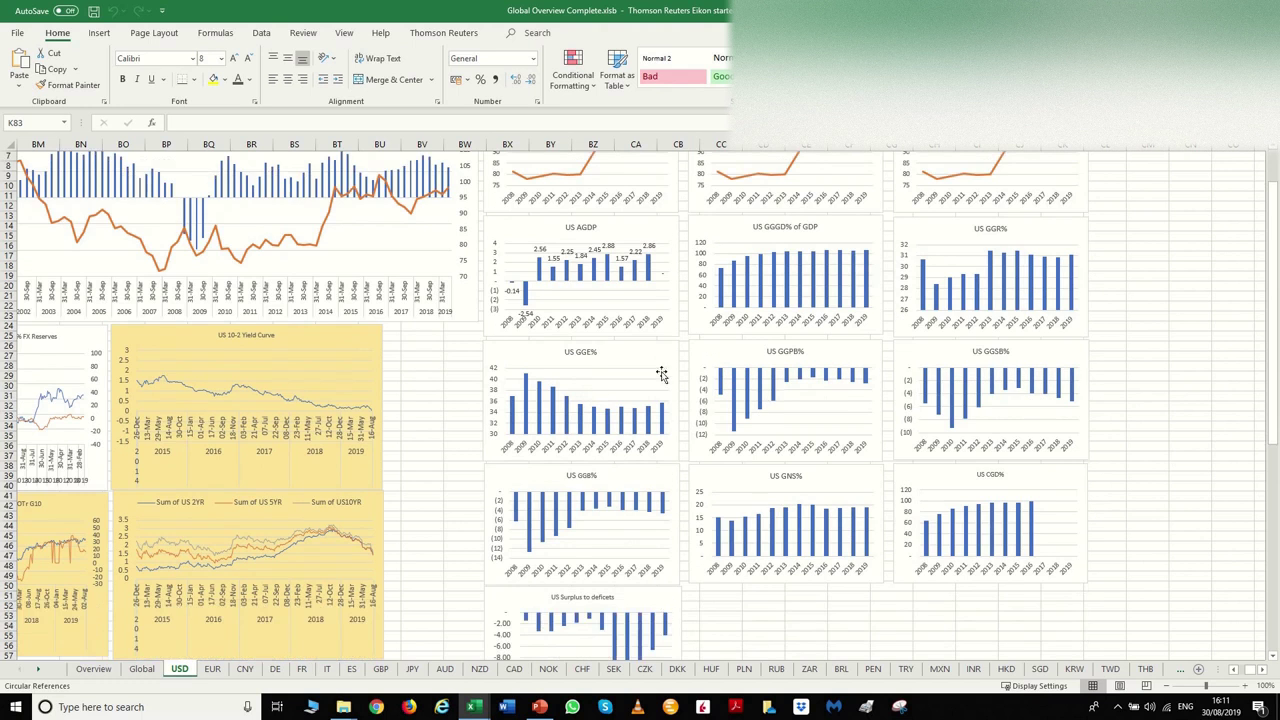
scroll(714, 562, "down", 3)
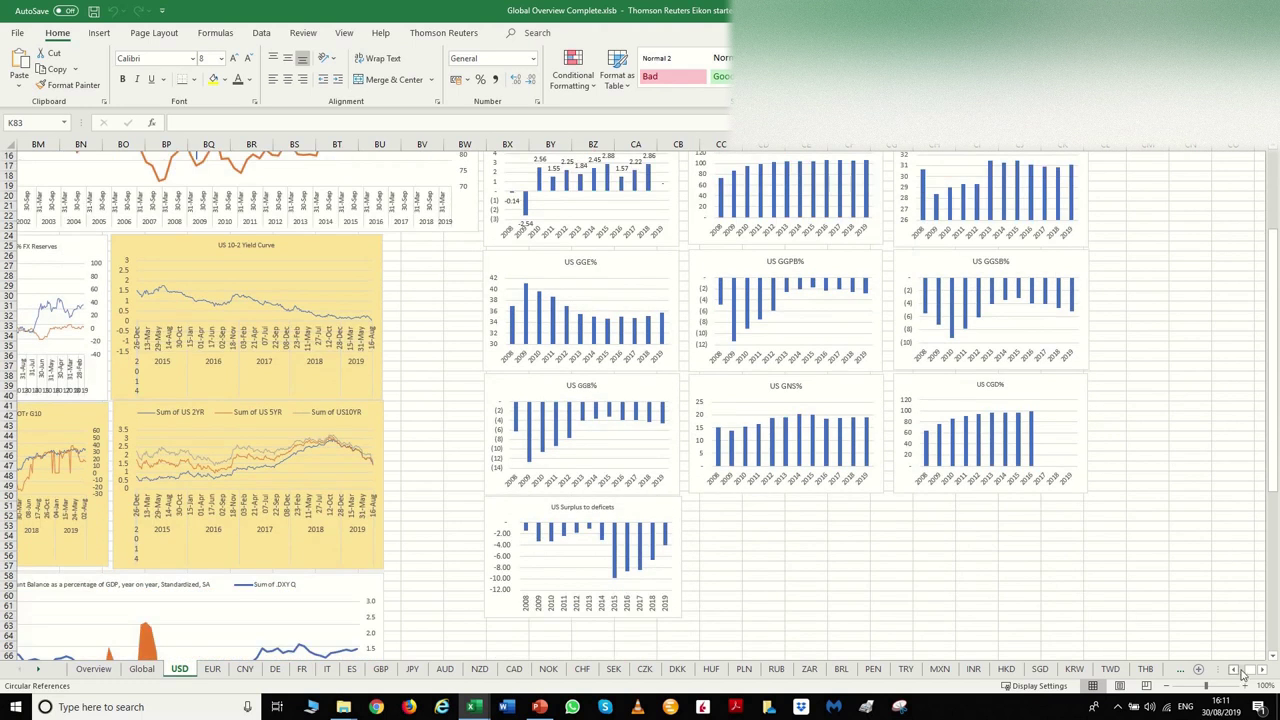
left_click_drag(1248, 670, 1236, 676)
scroll(461, 483, "up", 5)
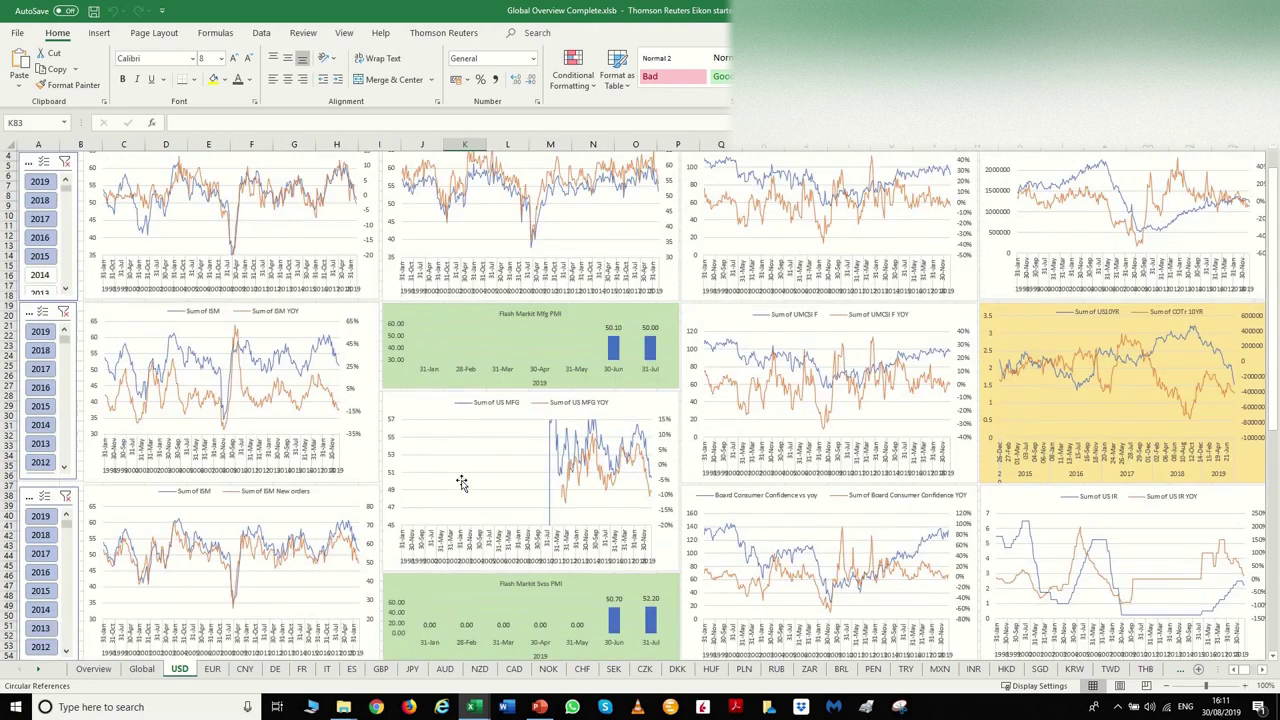
scroll(461, 483, "down", 10)
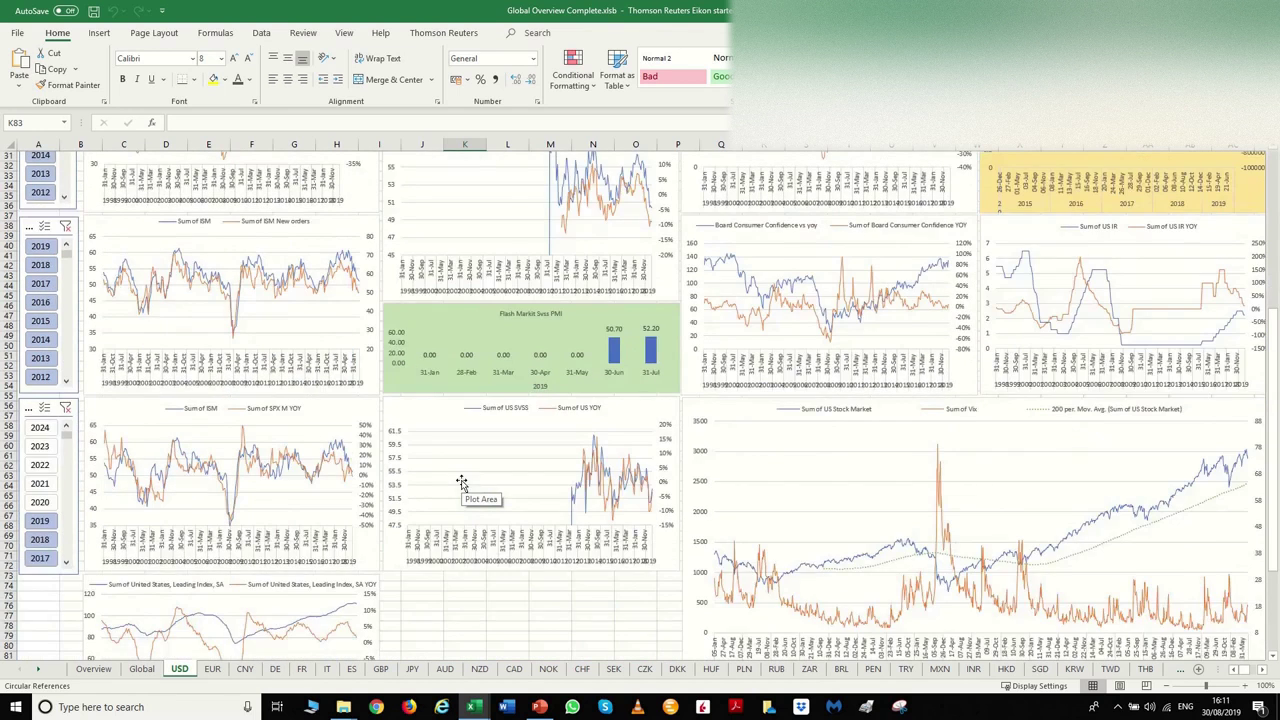
scroll(461, 483, "up", 3)
scroll(466, 490, "up", 2)
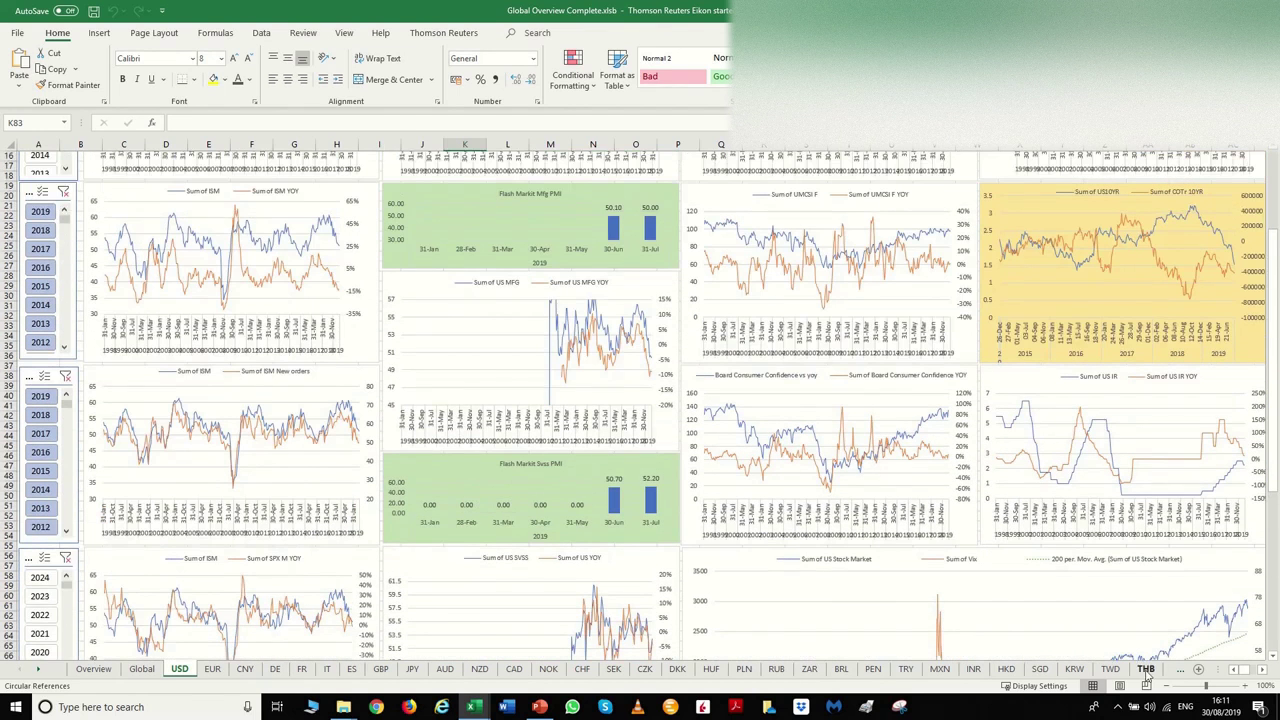
Switch to the Global sheet's colour-coded country data table
left_click(142, 669)
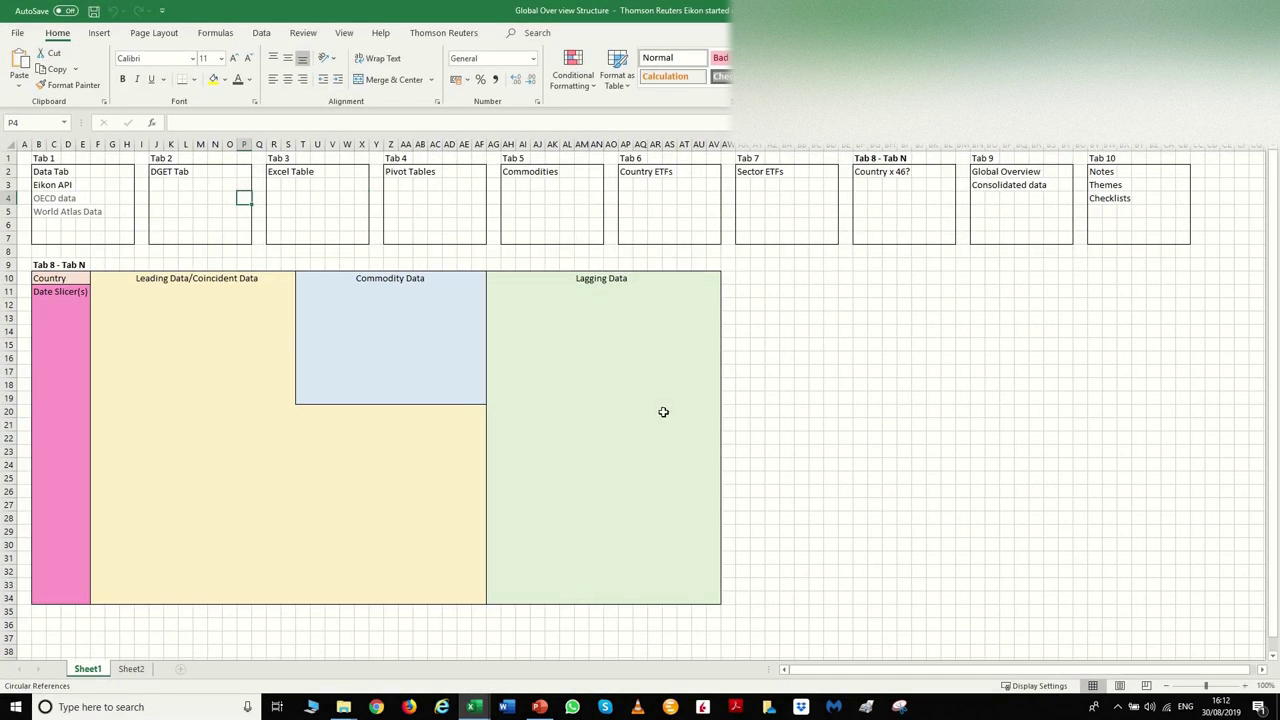
Bring the Global Over view Structure workbook forward and select a couple of Sheet1 cells
left_click(832, 313)
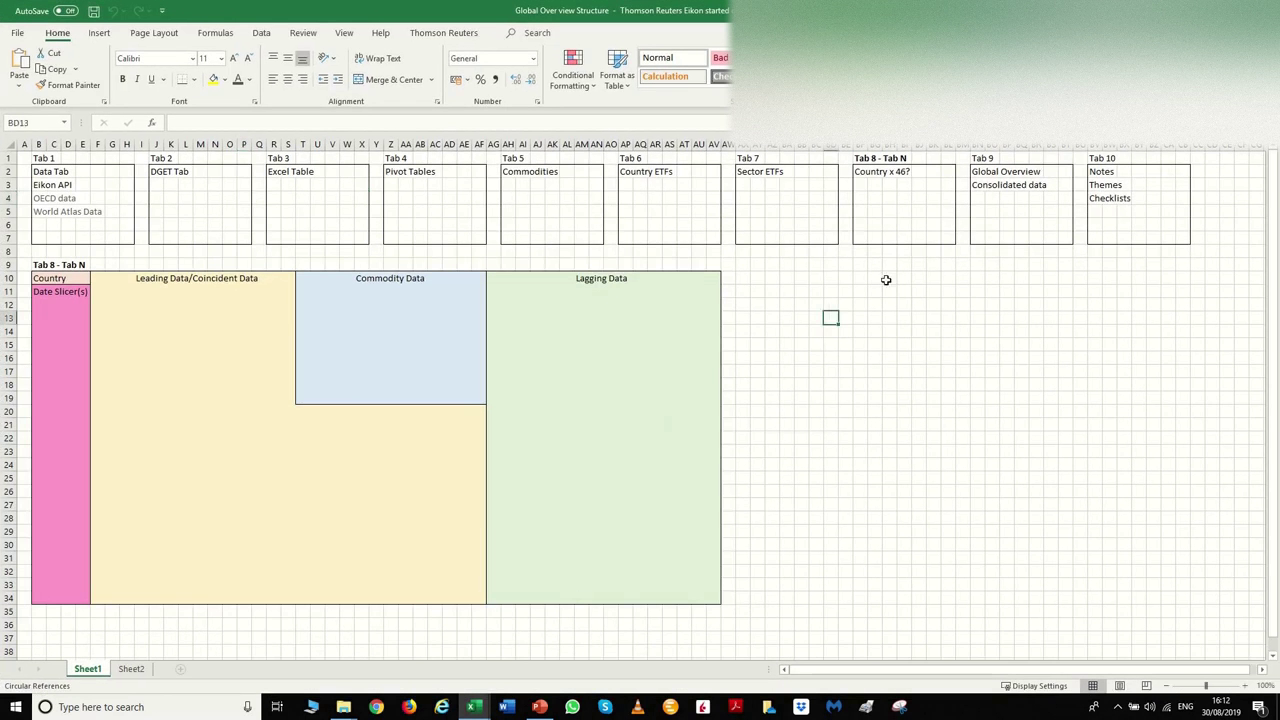
left_click(1007, 291)
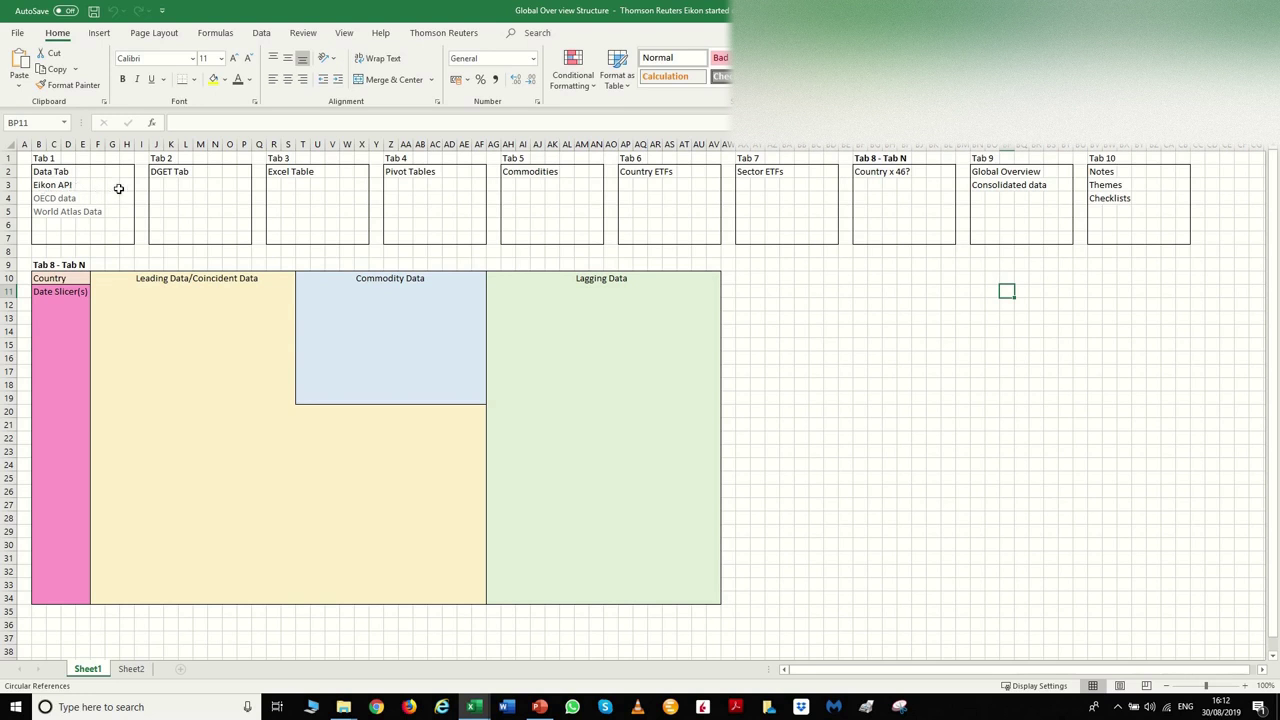
mouse_move(474, 705)
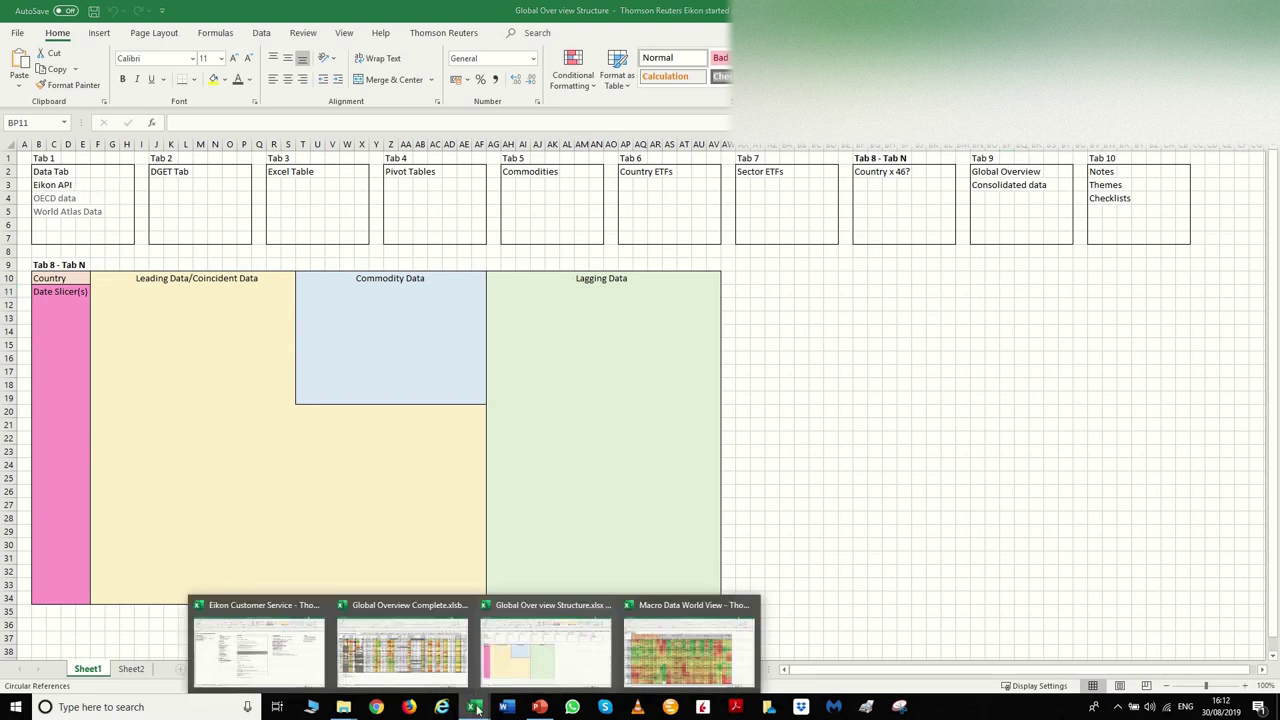
left_click(683, 652)
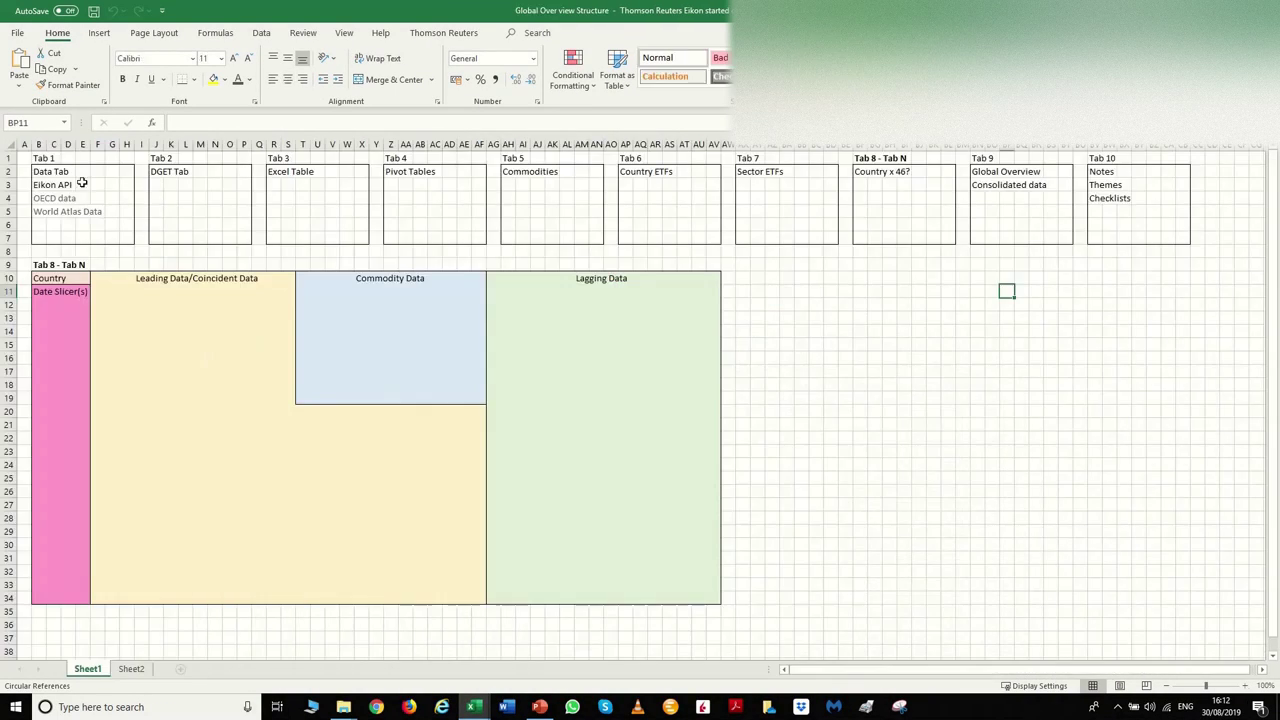
left_click_drag(68, 185, 240, 234)
left_click(171, 222)
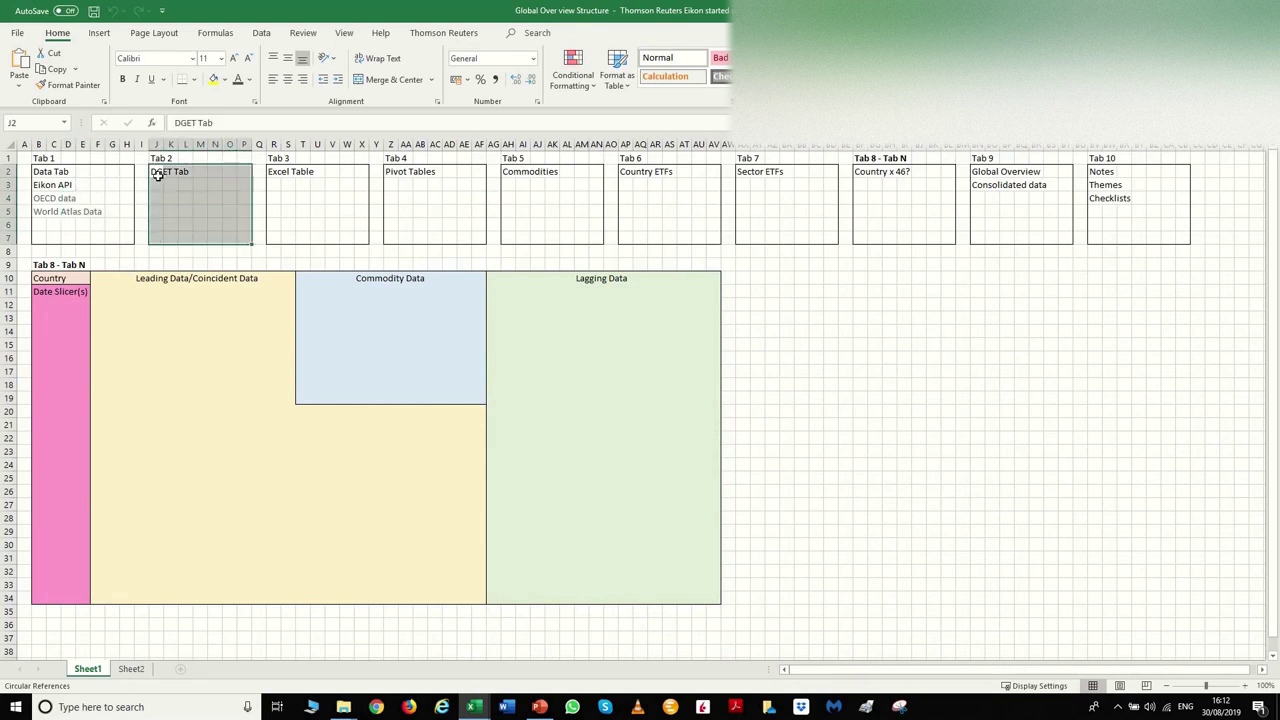
left_click(157, 174)
left_click(198, 209)
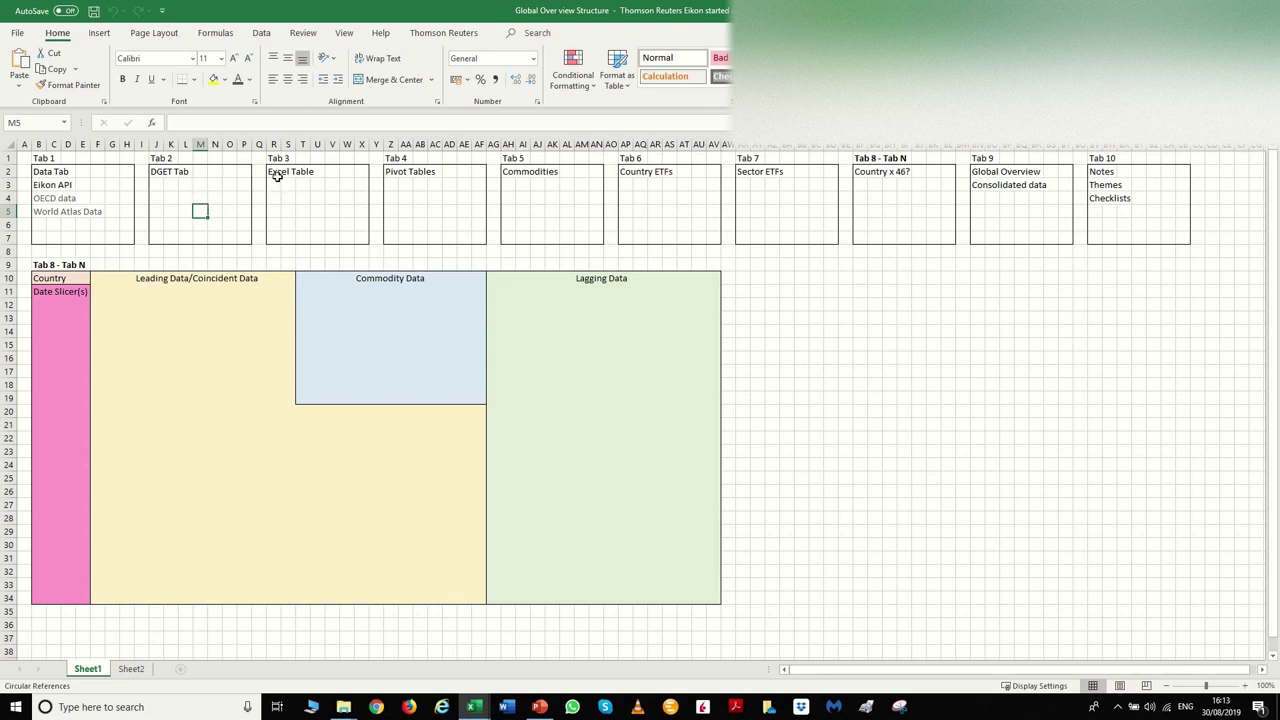
left_click_drag(276, 170, 354, 234)
left_click(346, 211)
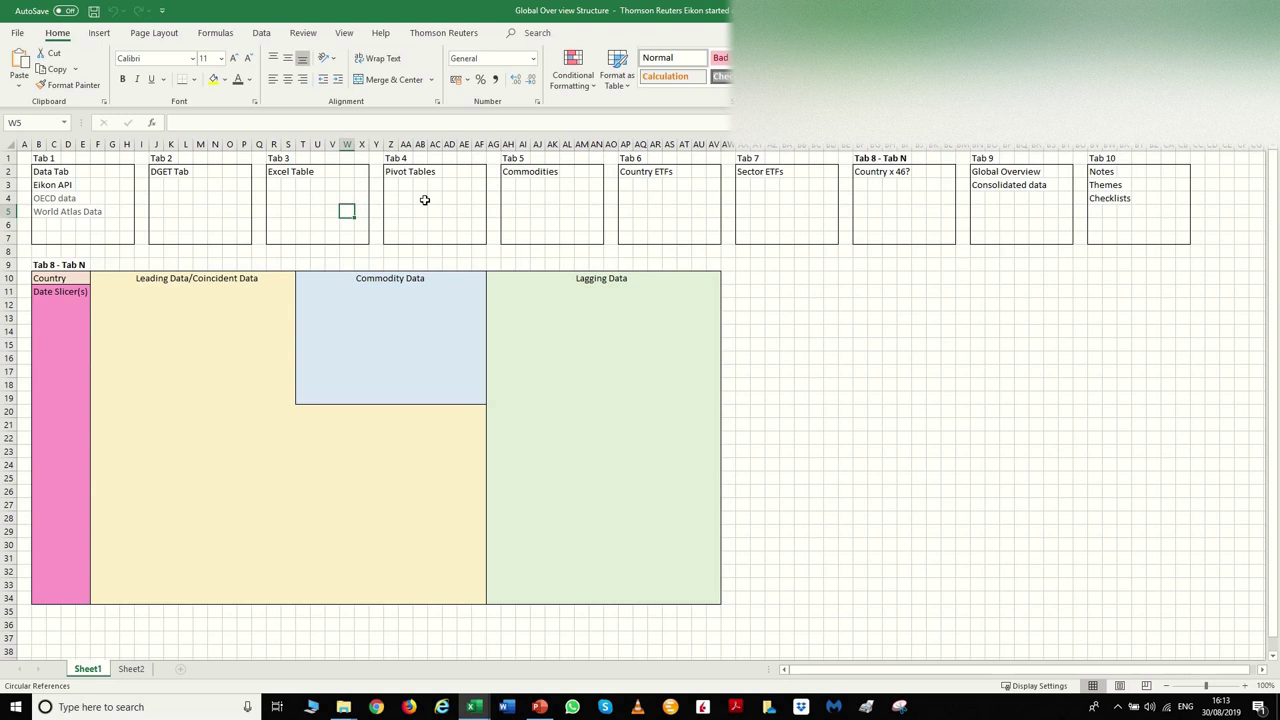
left_click_drag(426, 200, 444, 211)
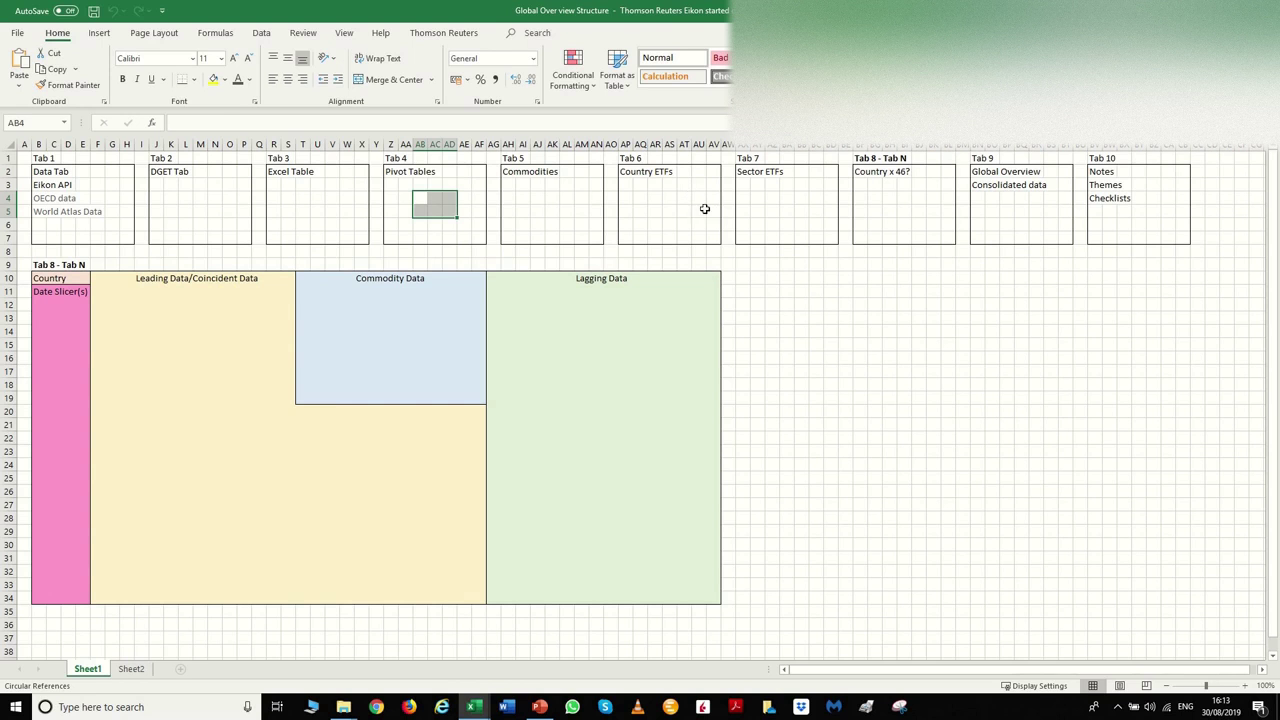
left_click(845, 266)
left_click(862, 171)
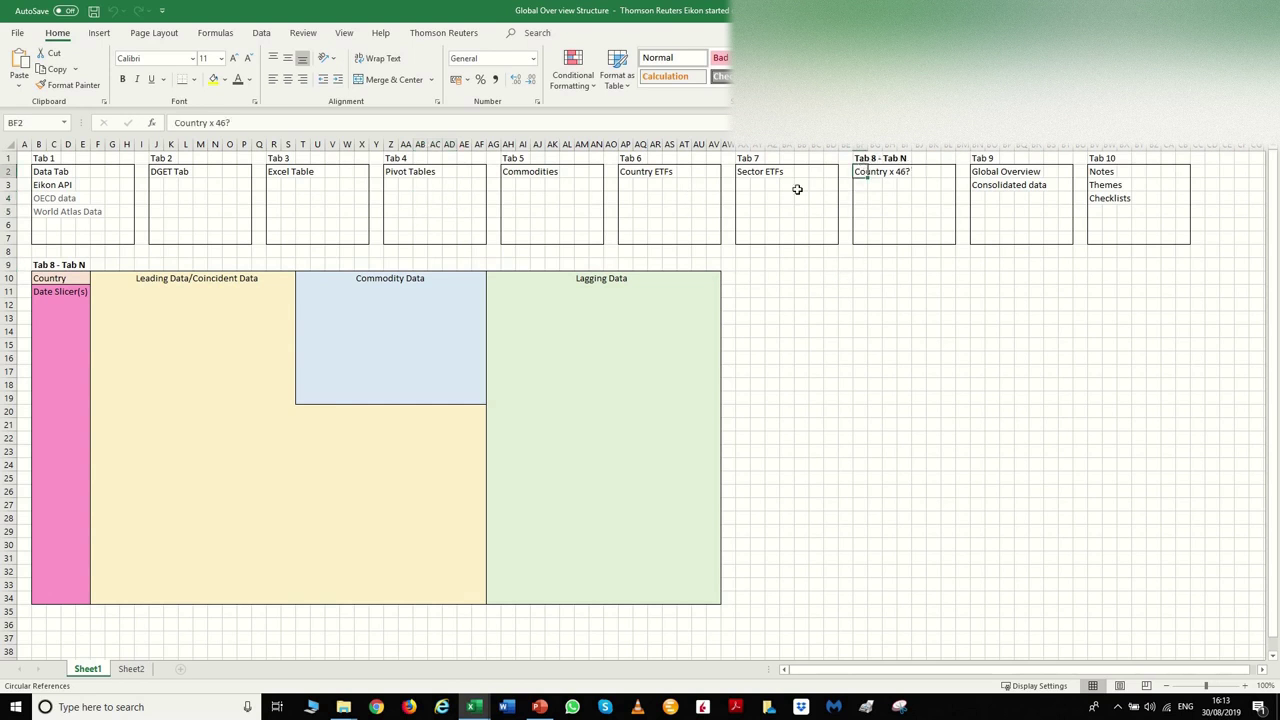
left_click(112, 318)
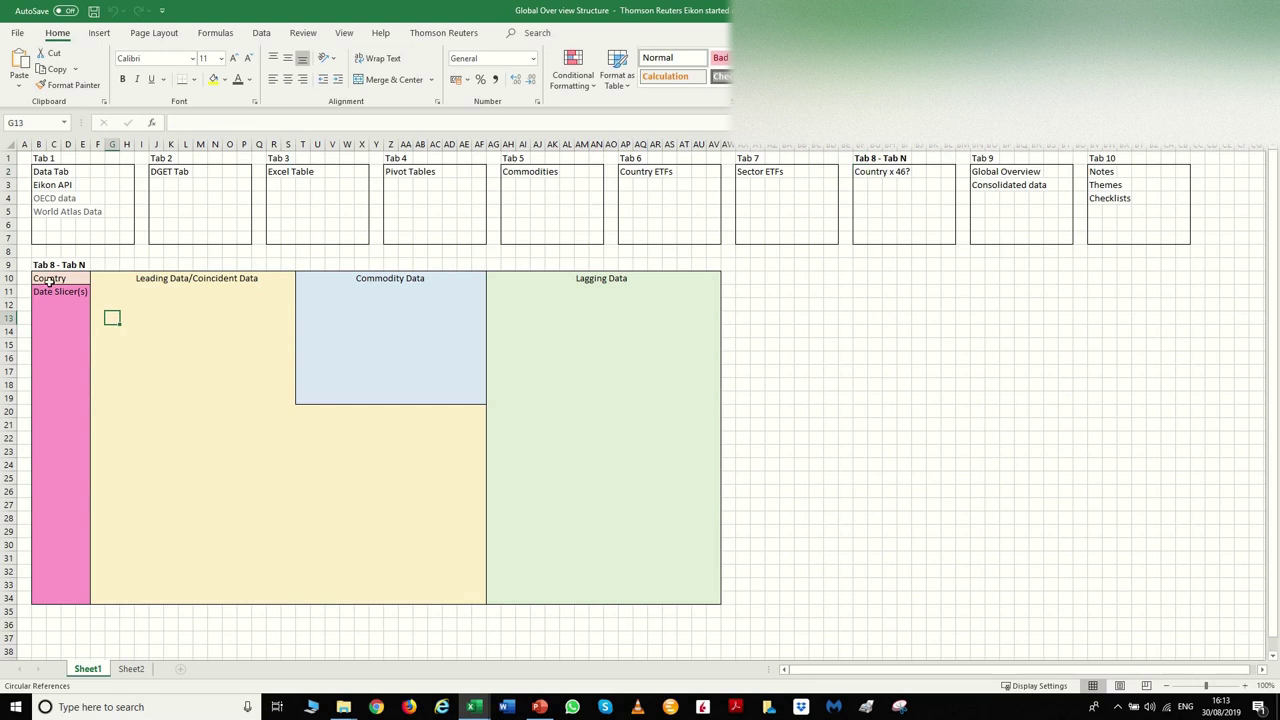
left_click_drag(49, 283, 703, 598)
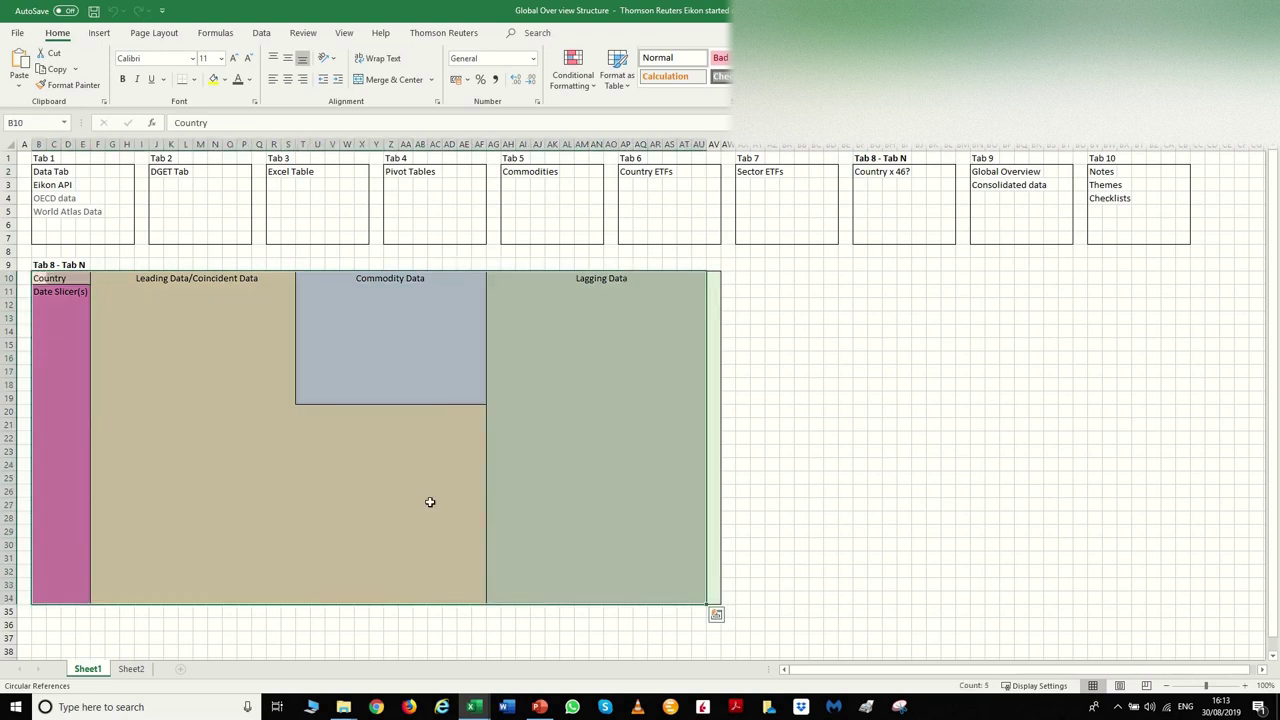
left_click_drag(70, 312, 66, 517)
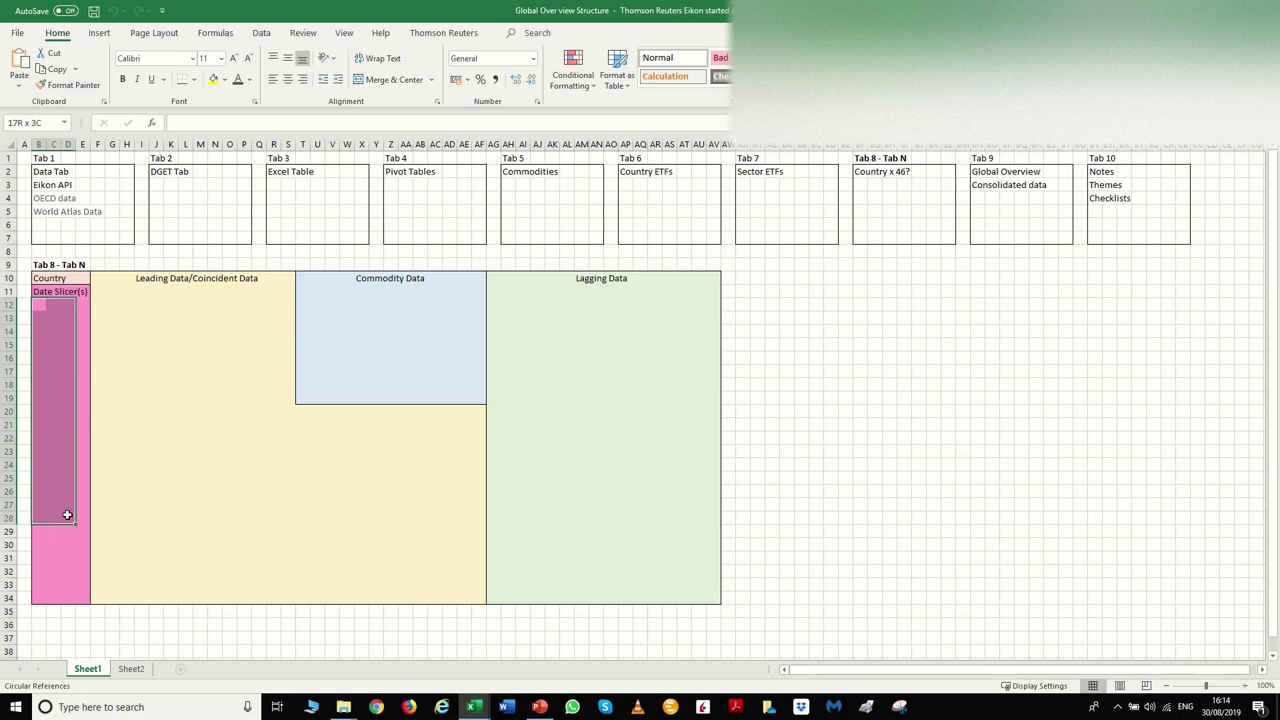
left_click_drag(115, 311, 247, 378)
left_click(181, 462)
left_click_drag(181, 462, 408, 578)
left_click_drag(350, 305, 464, 378)
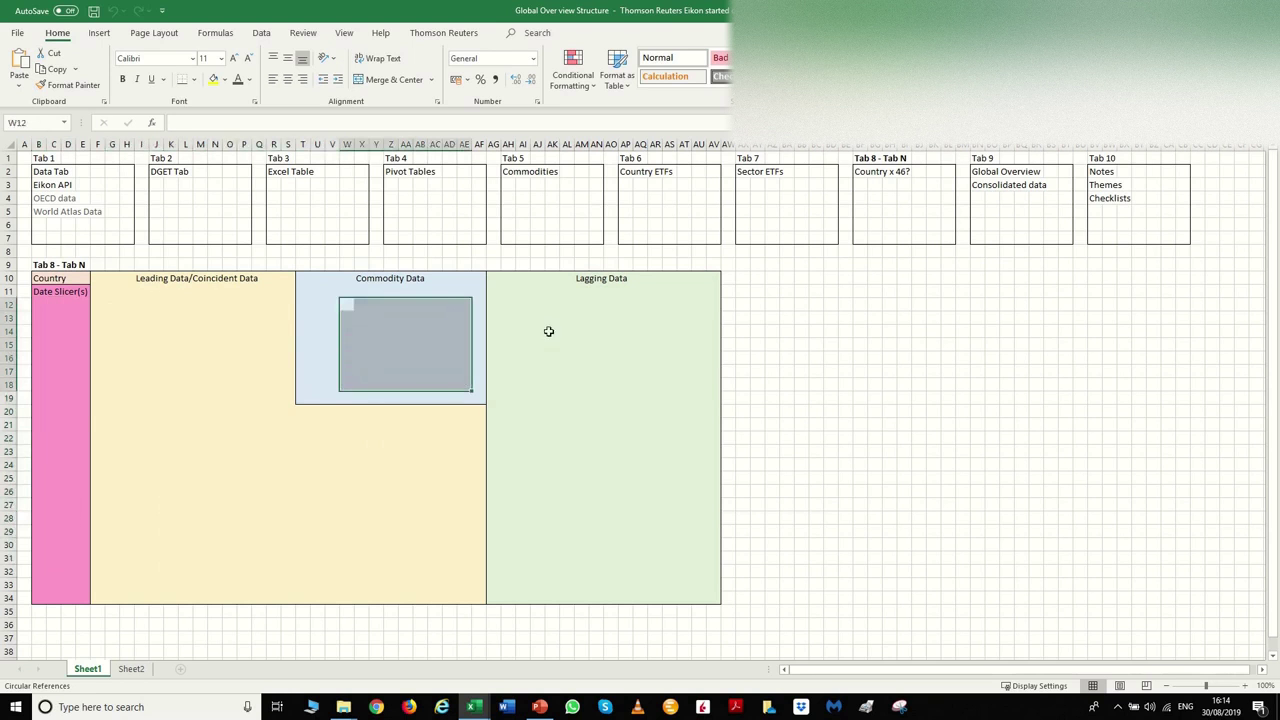
left_click_drag(521, 304, 705, 577)
left_click(827, 318)
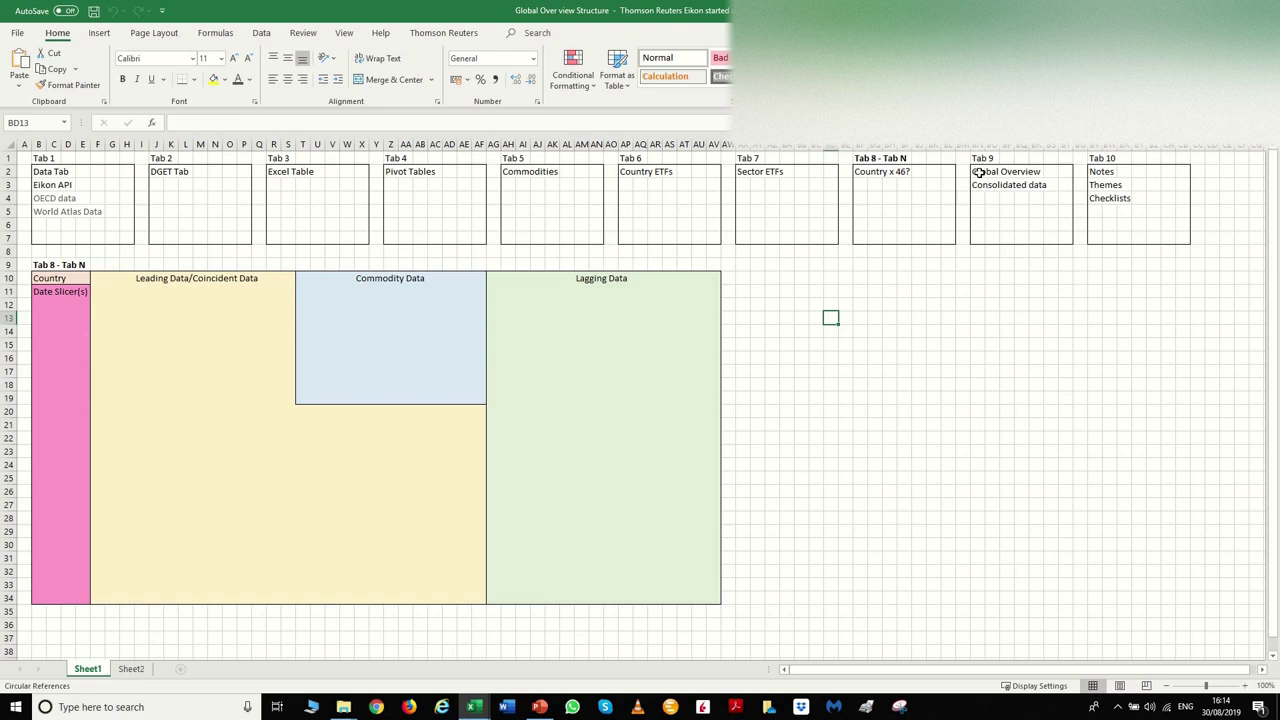
left_click_drag(979, 173, 1063, 240)
left_click(1021, 198)
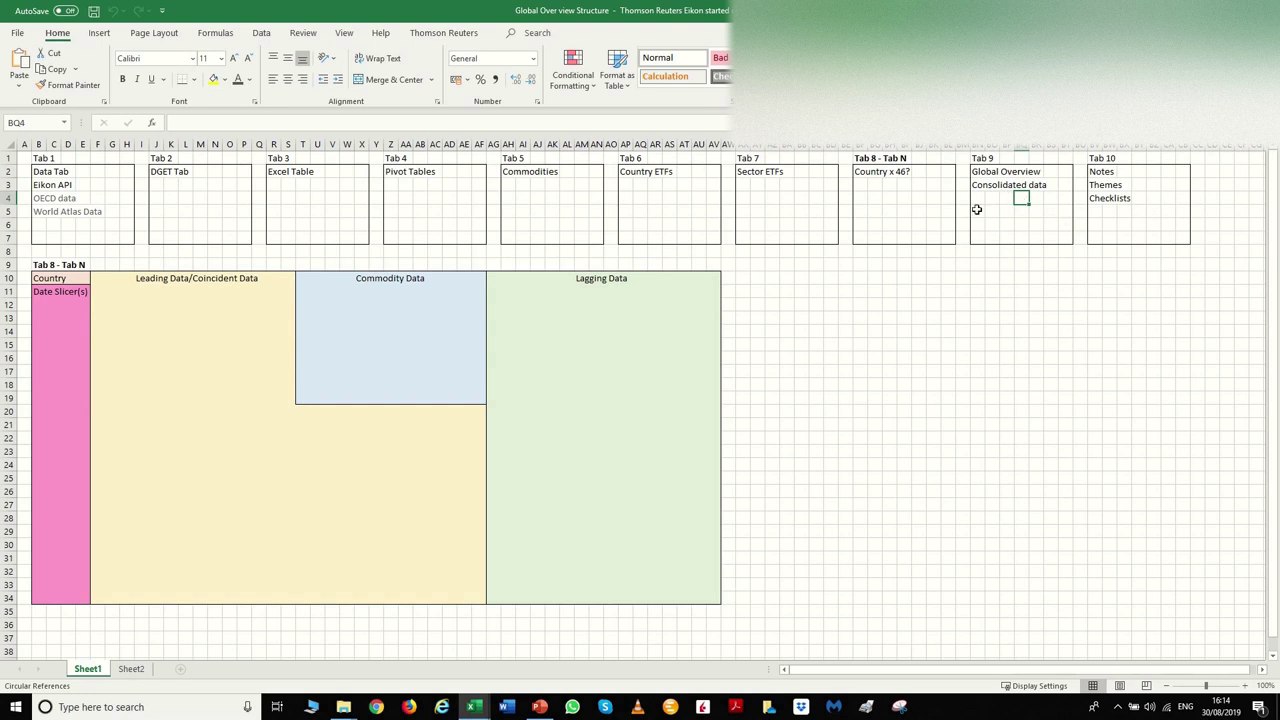
Return to Global Overview Complete and inspect the Data Ref formulas behind the U.S.A ISM and YOY values
mouse_move(474, 707)
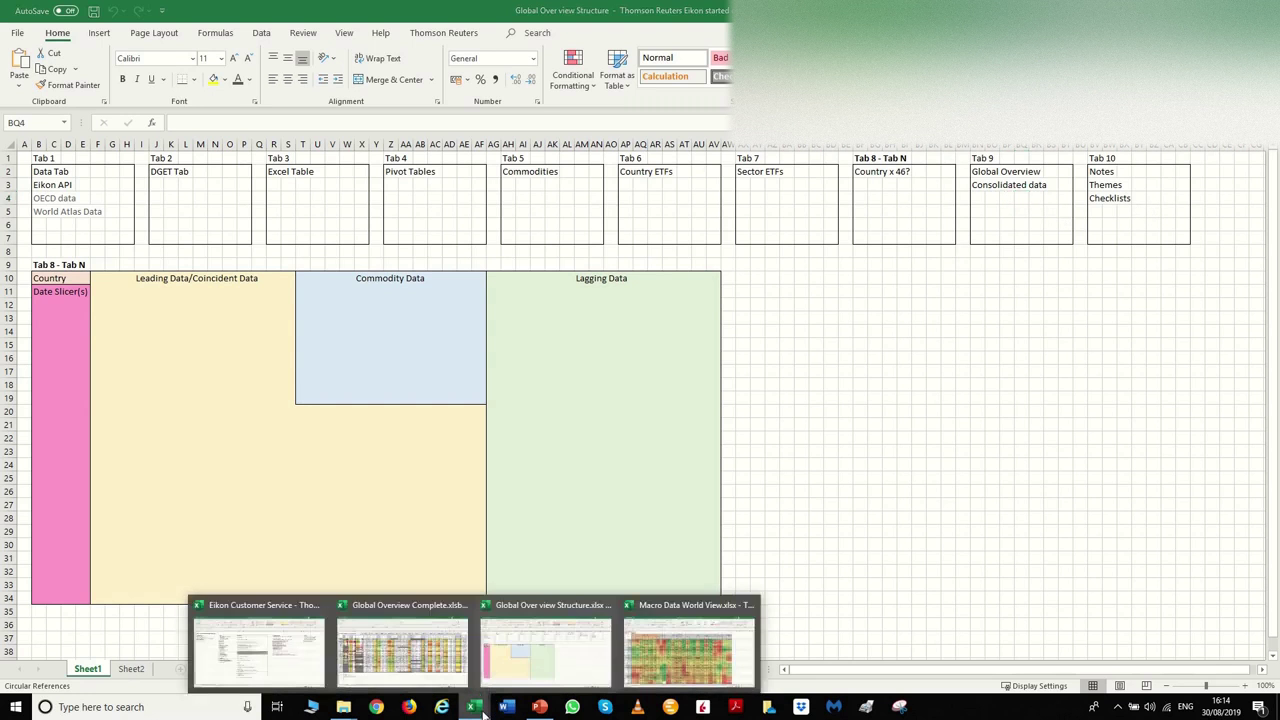
left_click(395, 650)
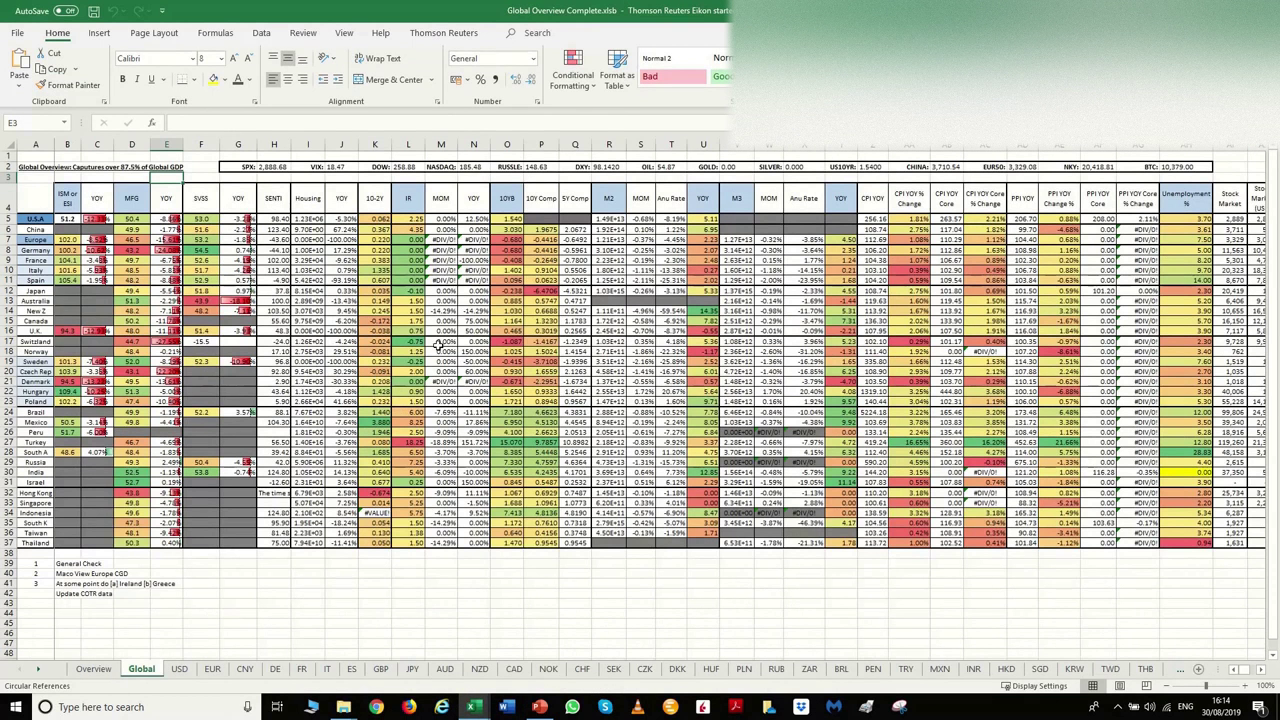
left_click(60, 218)
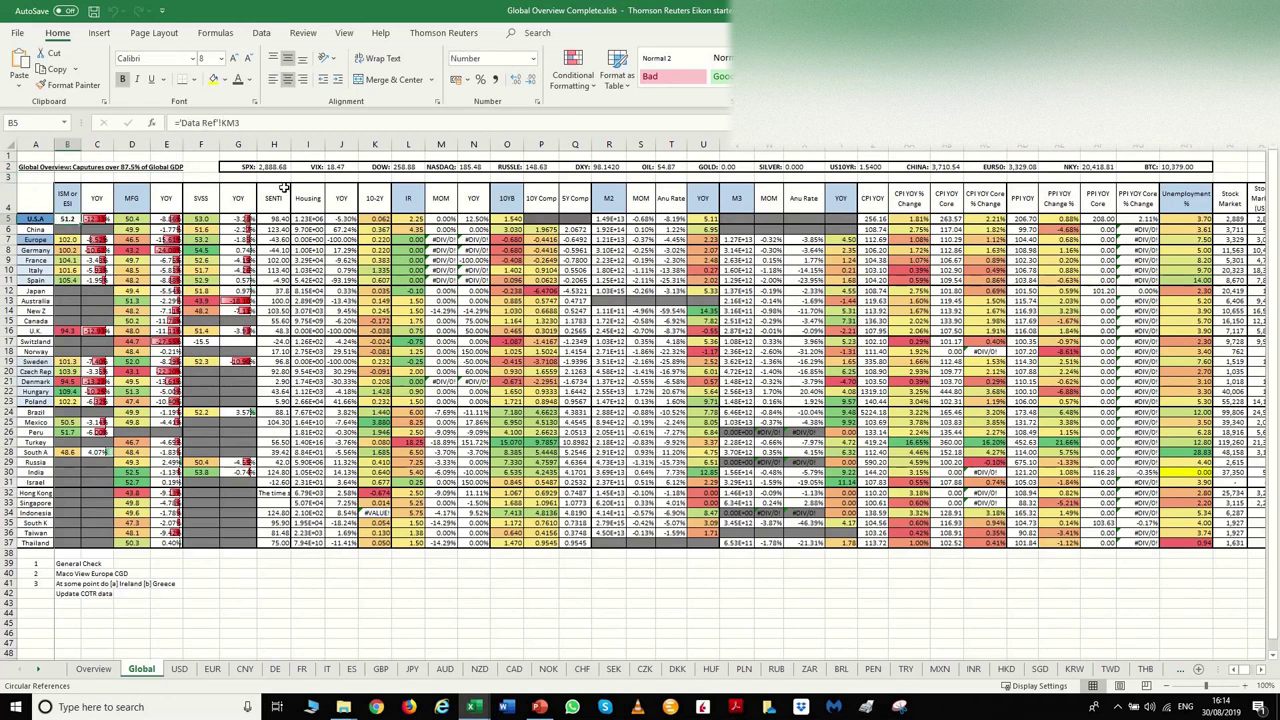
left_click(100, 218)
left_click(271, 121)
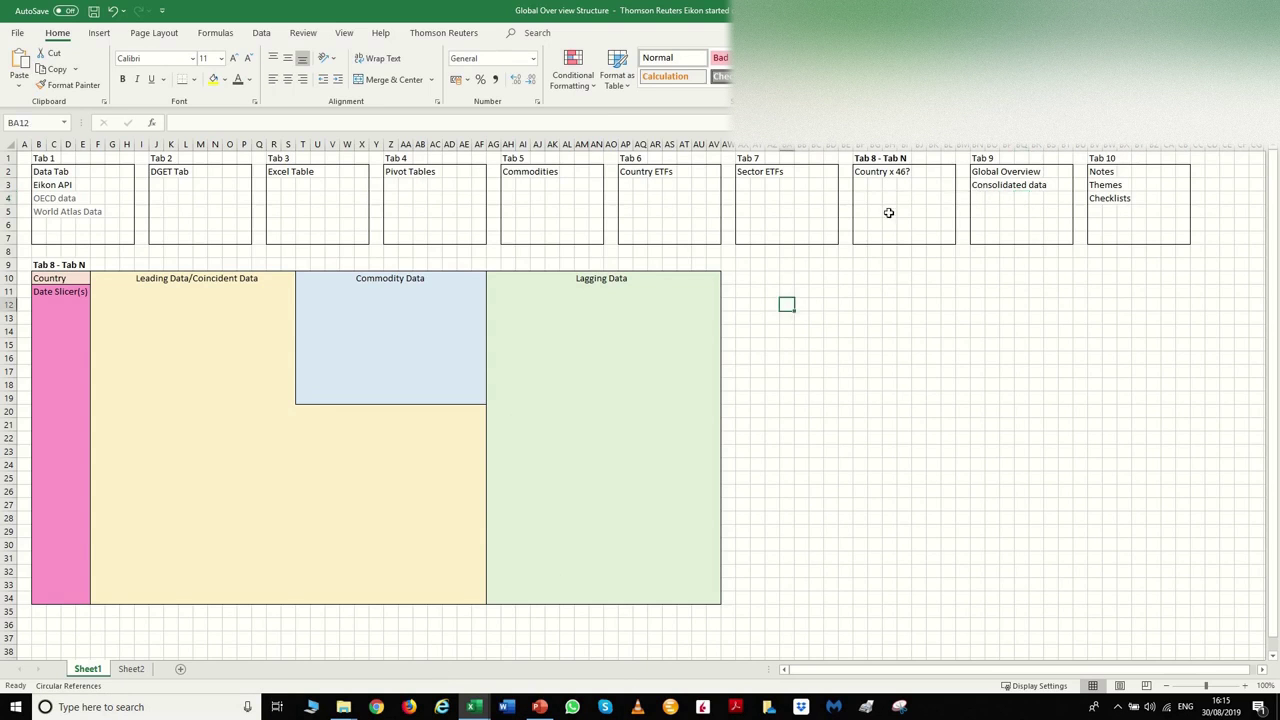
mouse_move(473, 707)
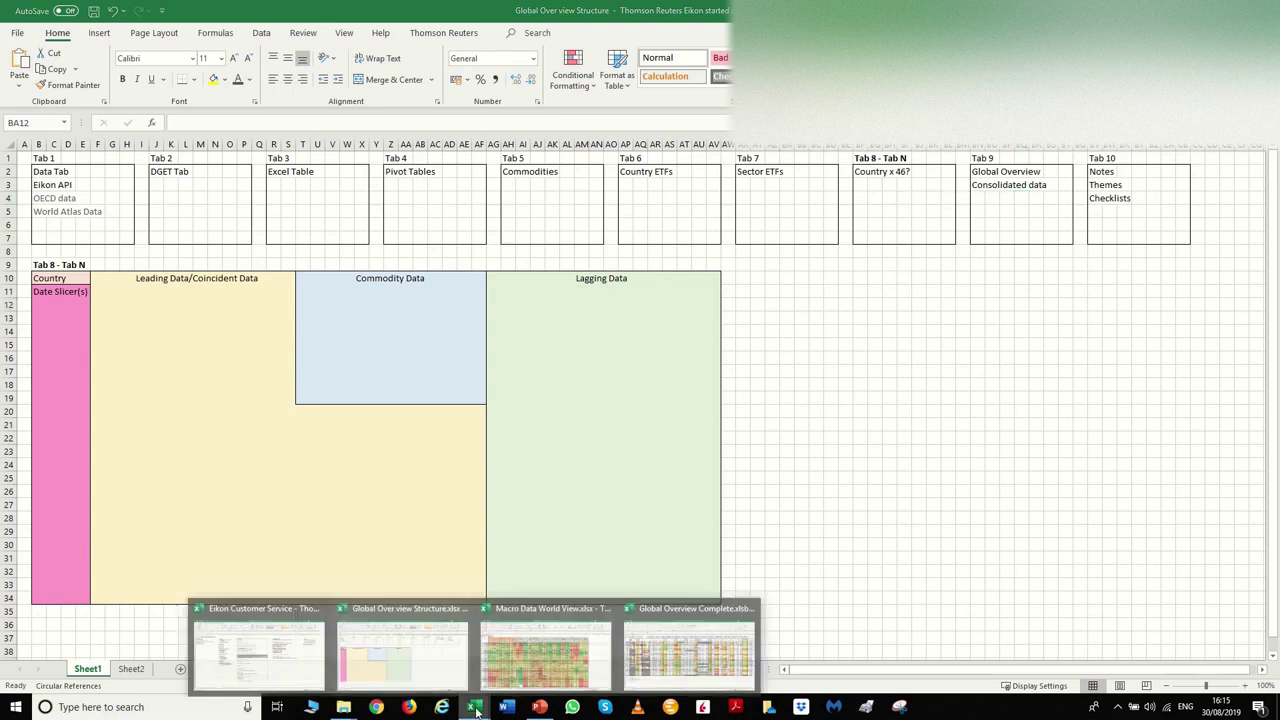
left_click(632, 665)
left_click(179, 668)
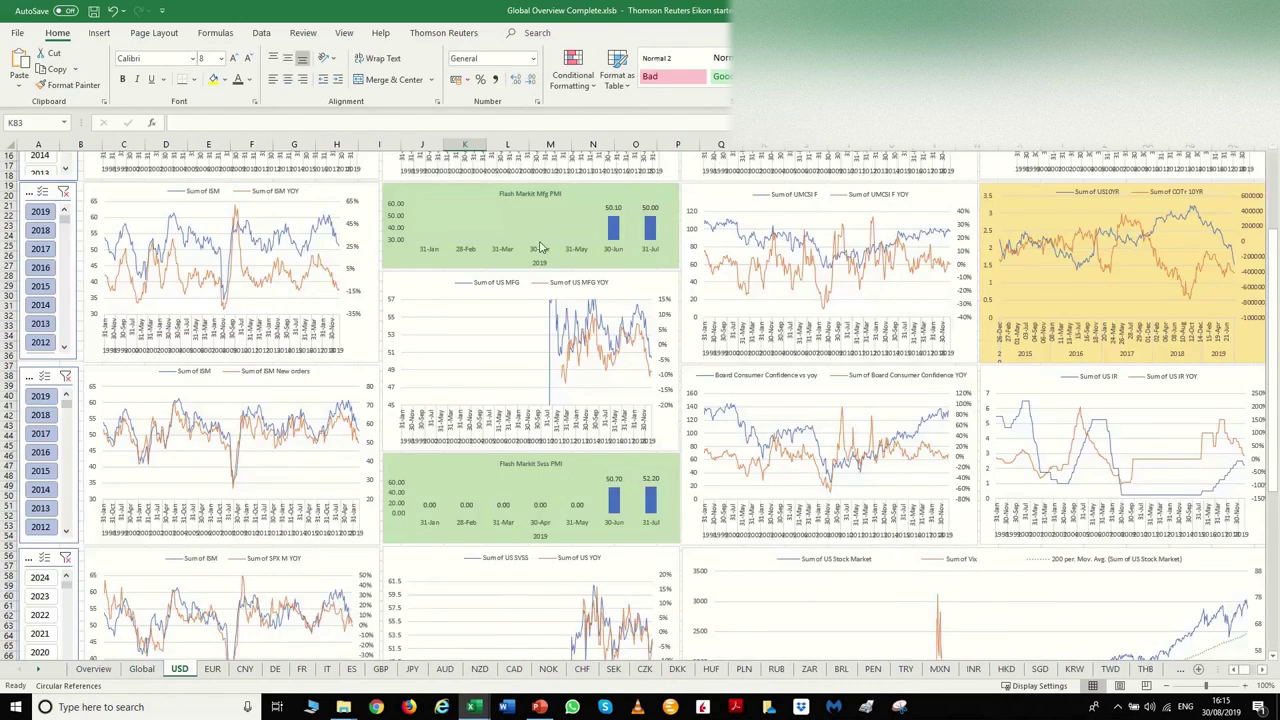
scroll(540, 248, "up", 5)
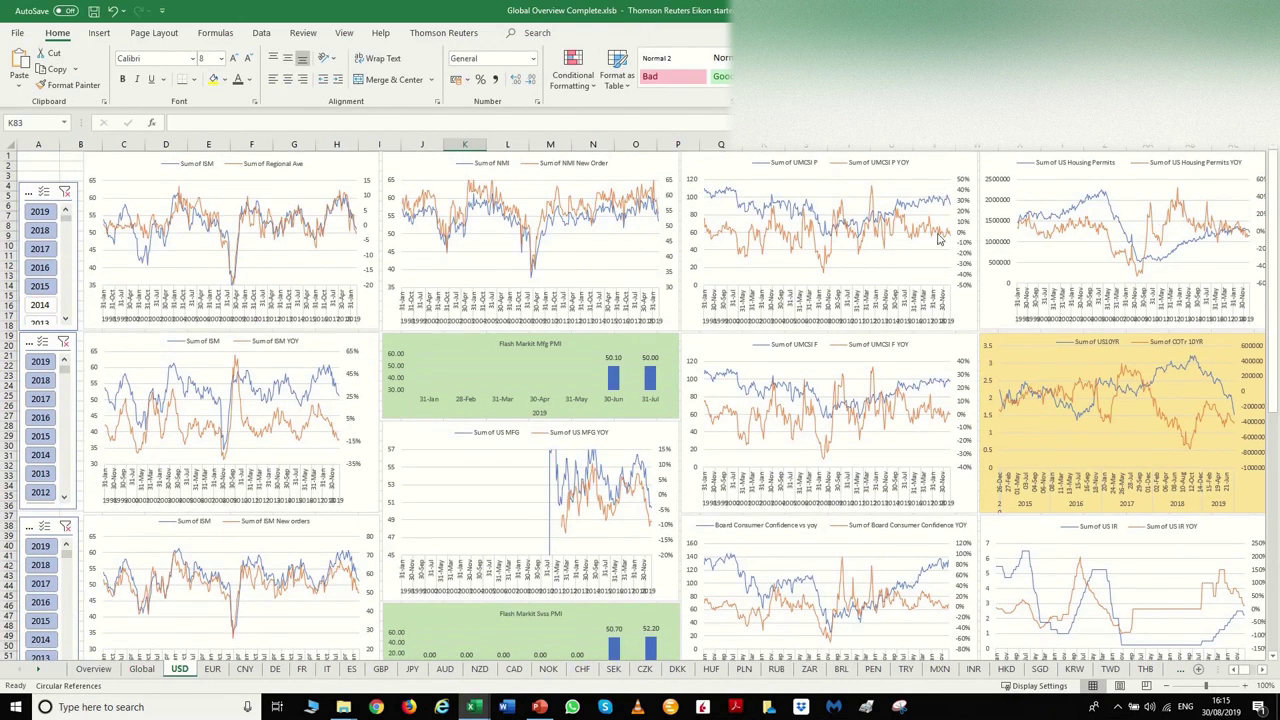
scroll(650, 478, "down", 3)
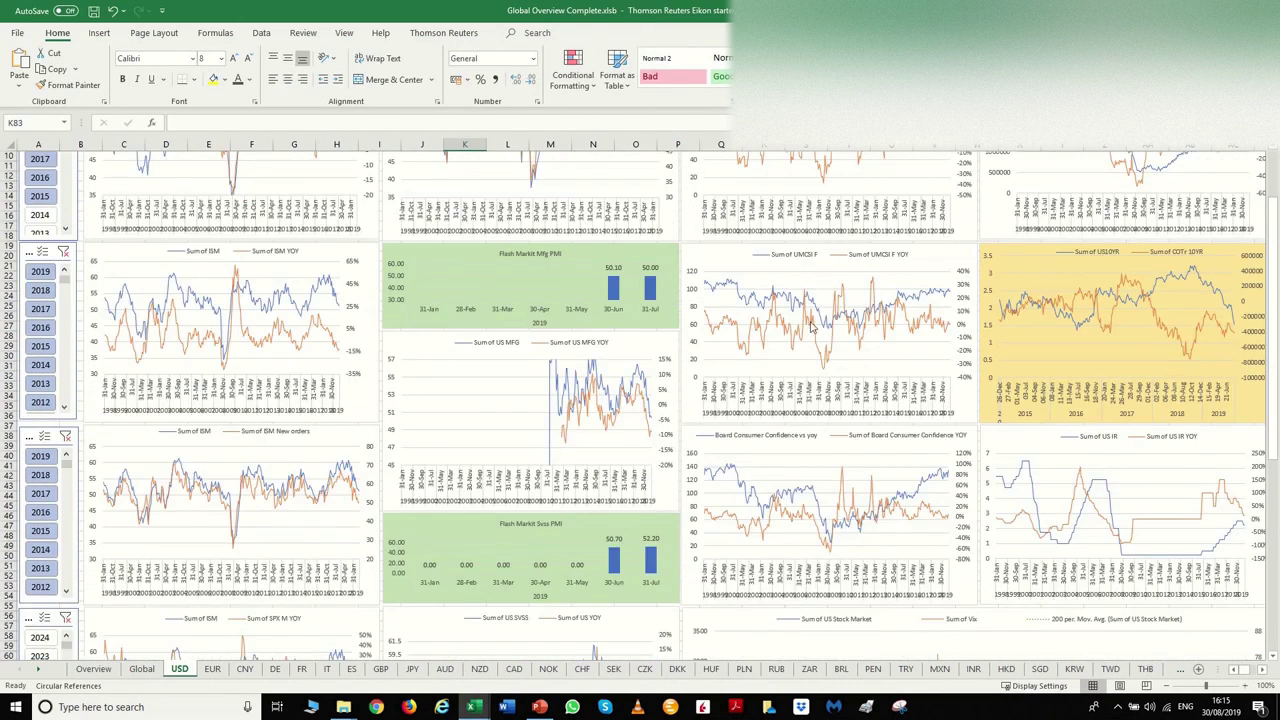
scroll(745, 340, "down", 3)
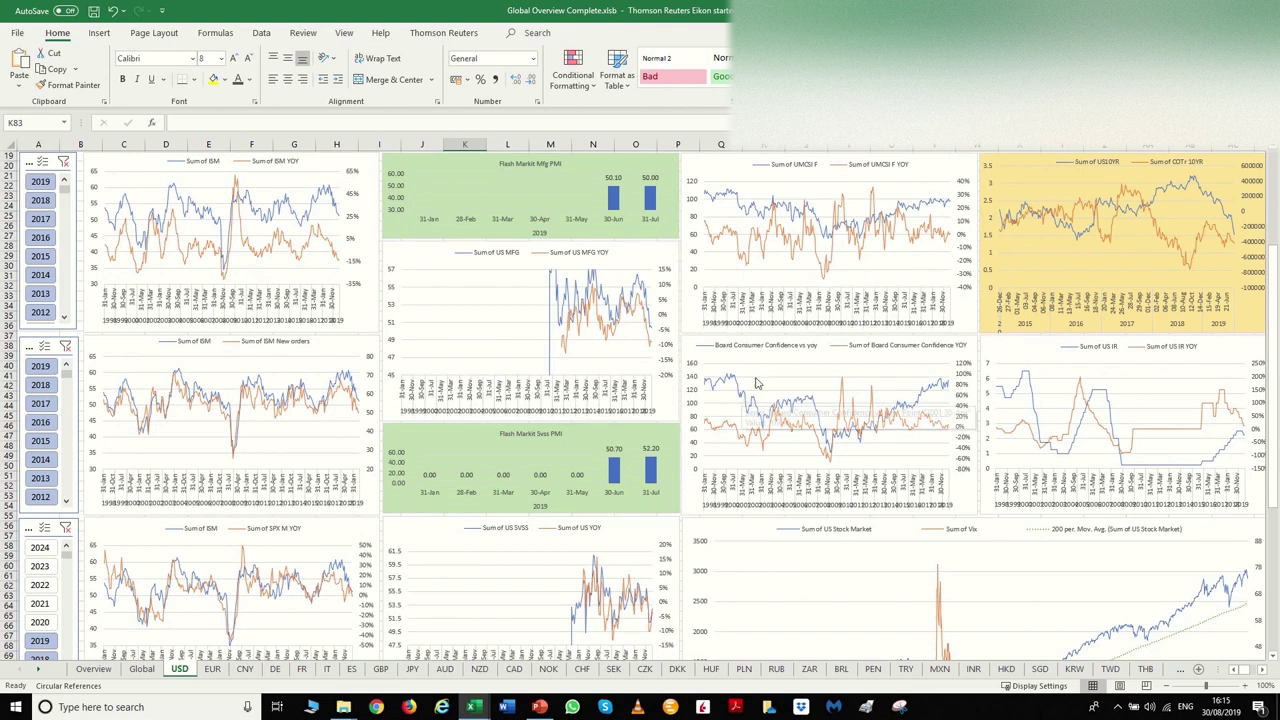
scroll(1068, 296, "up", 1)
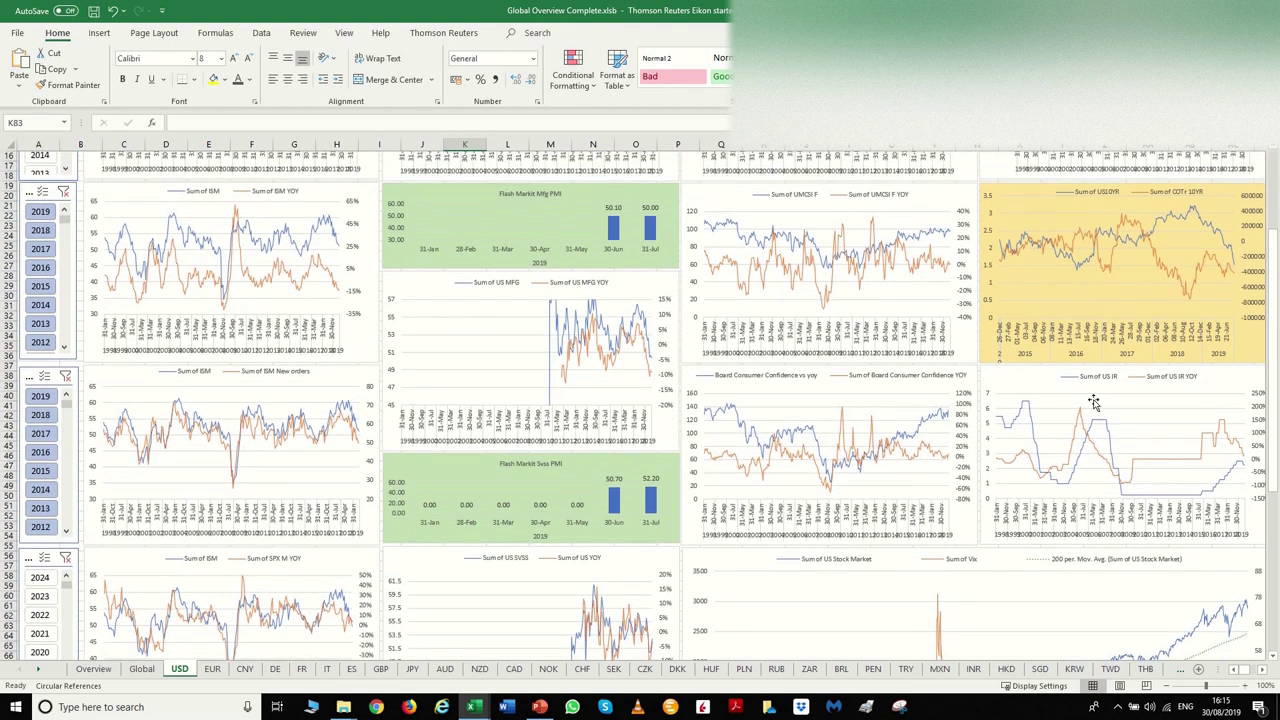
scroll(1112, 396, "down", 3)
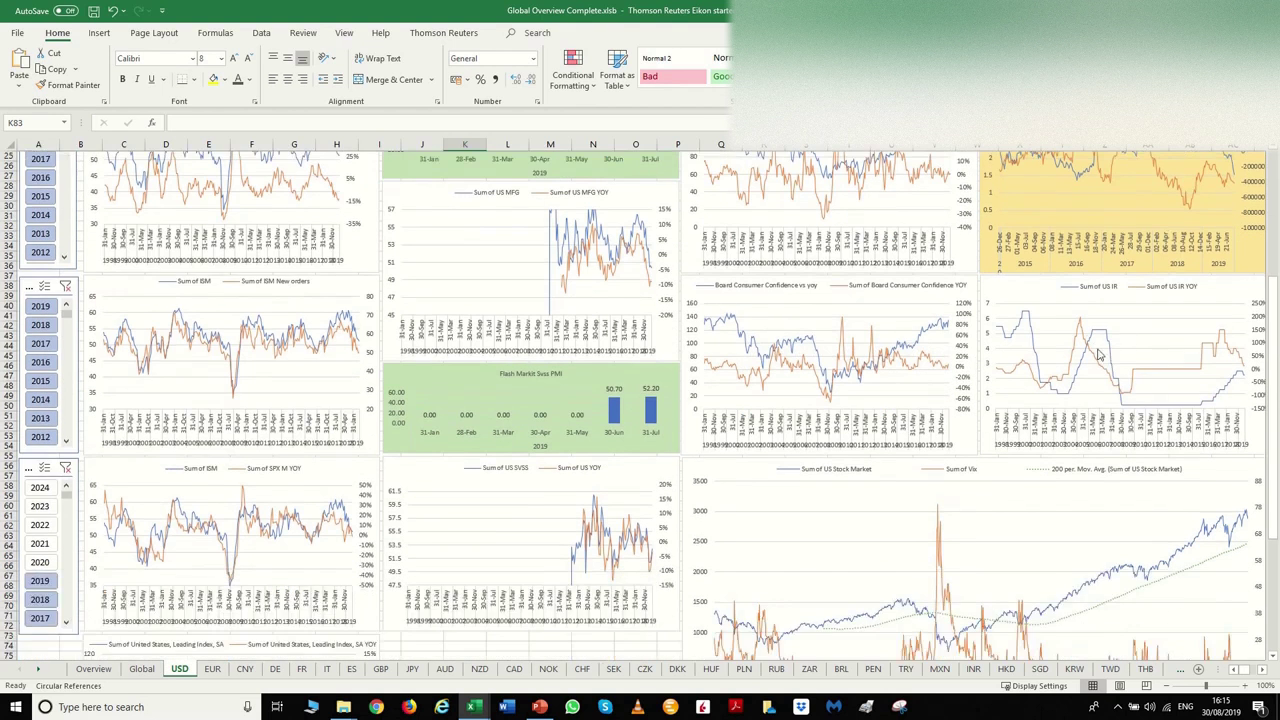
scroll(580, 345, "up", 2)
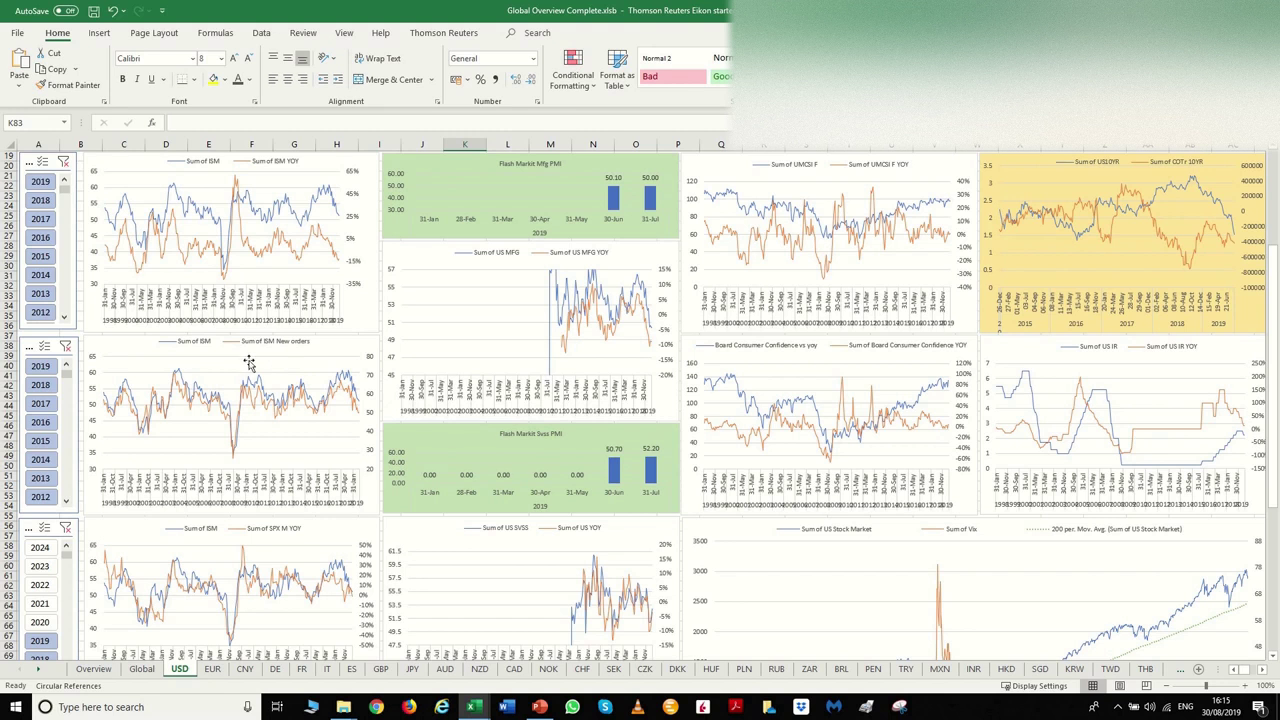
scroll(300, 366, "down", 3)
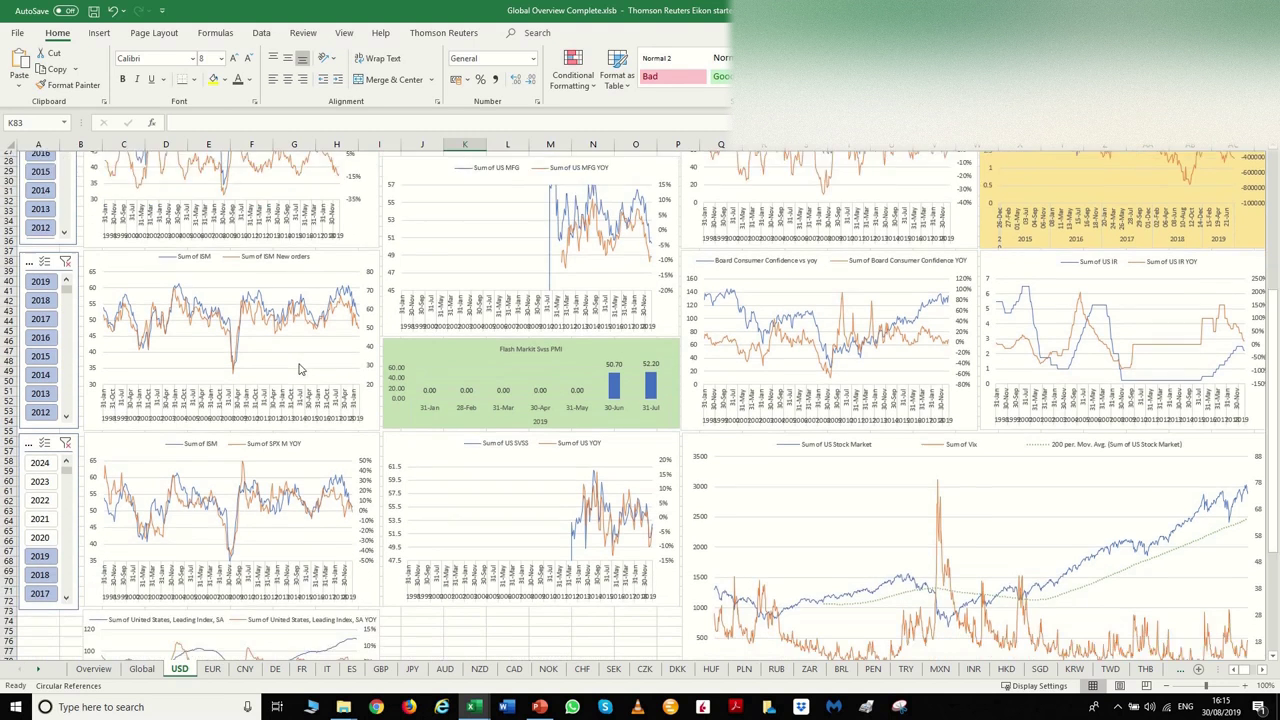
scroll(300, 369, "down", 3)
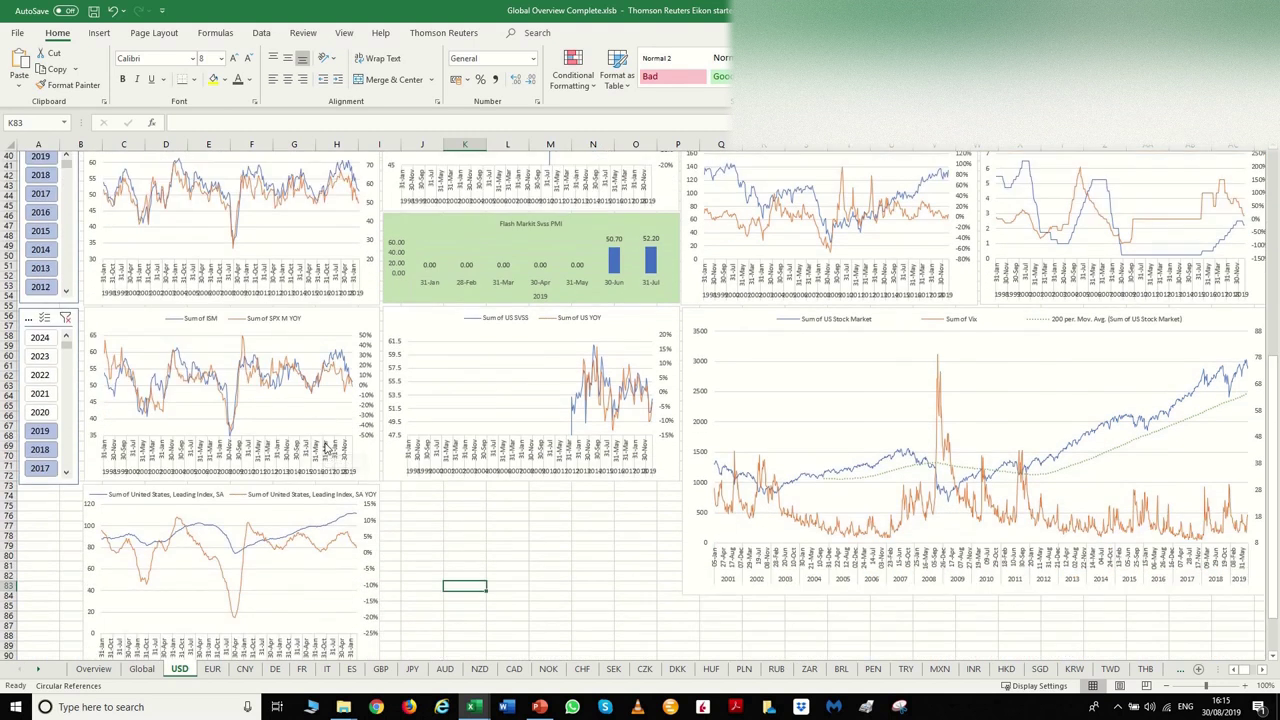
scroll(325, 447, "down", 2)
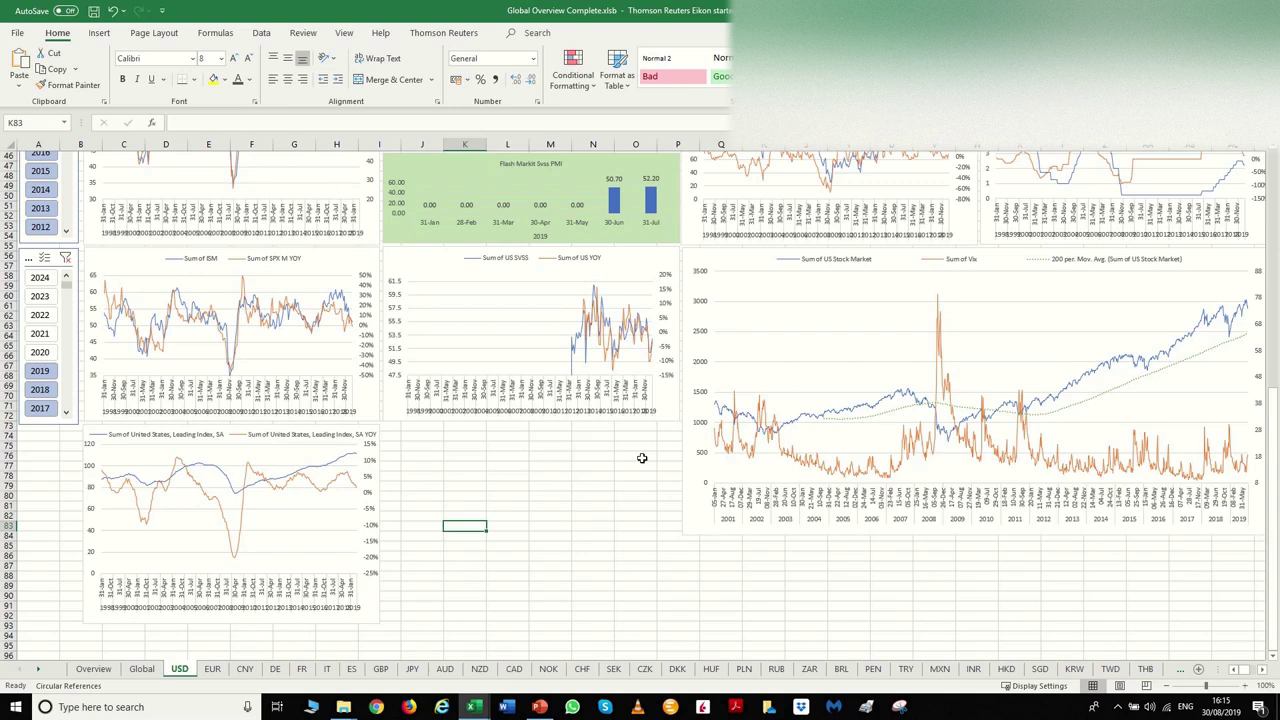
scroll(642, 458, "up", 3)
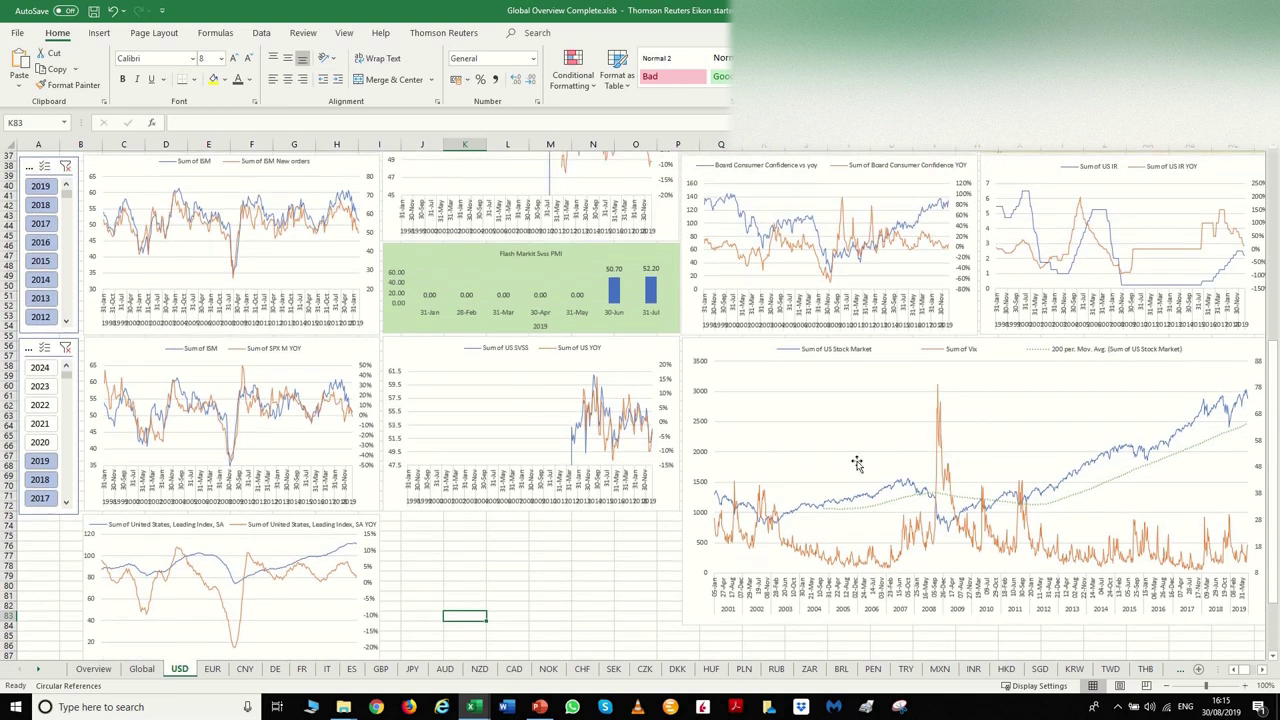
scroll(857, 463, "up", 8)
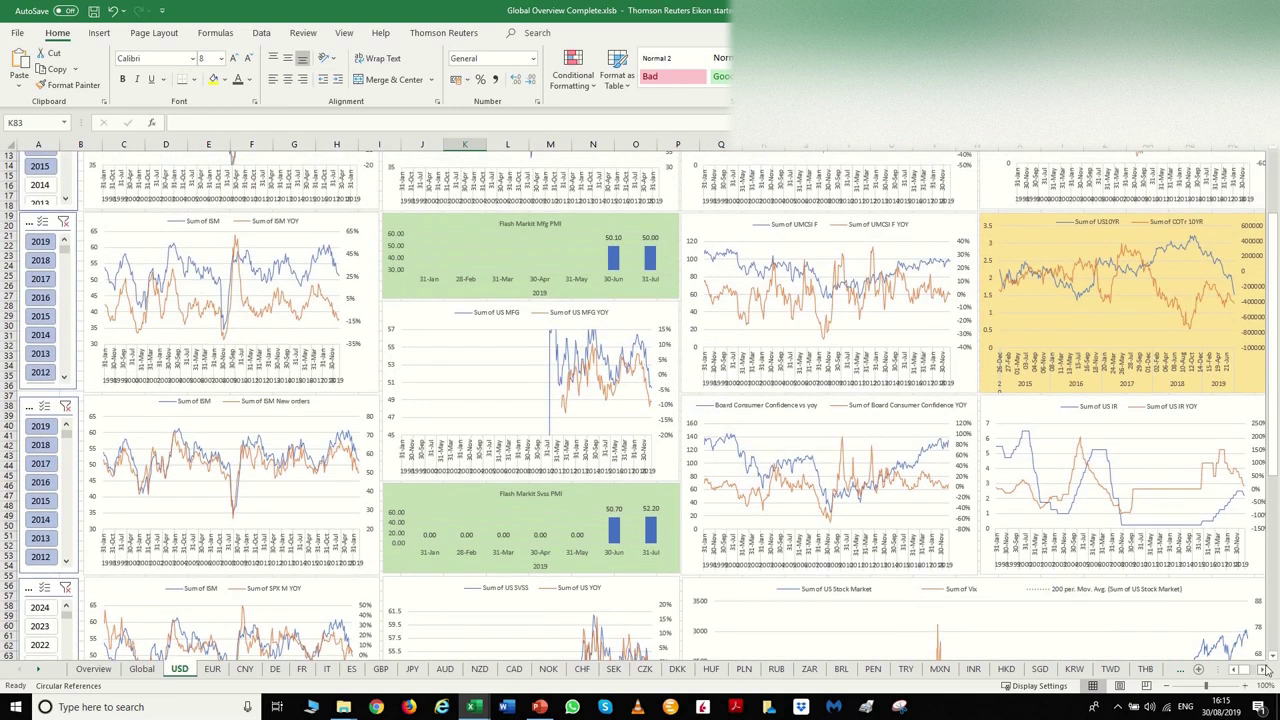
left_click(1264, 670)
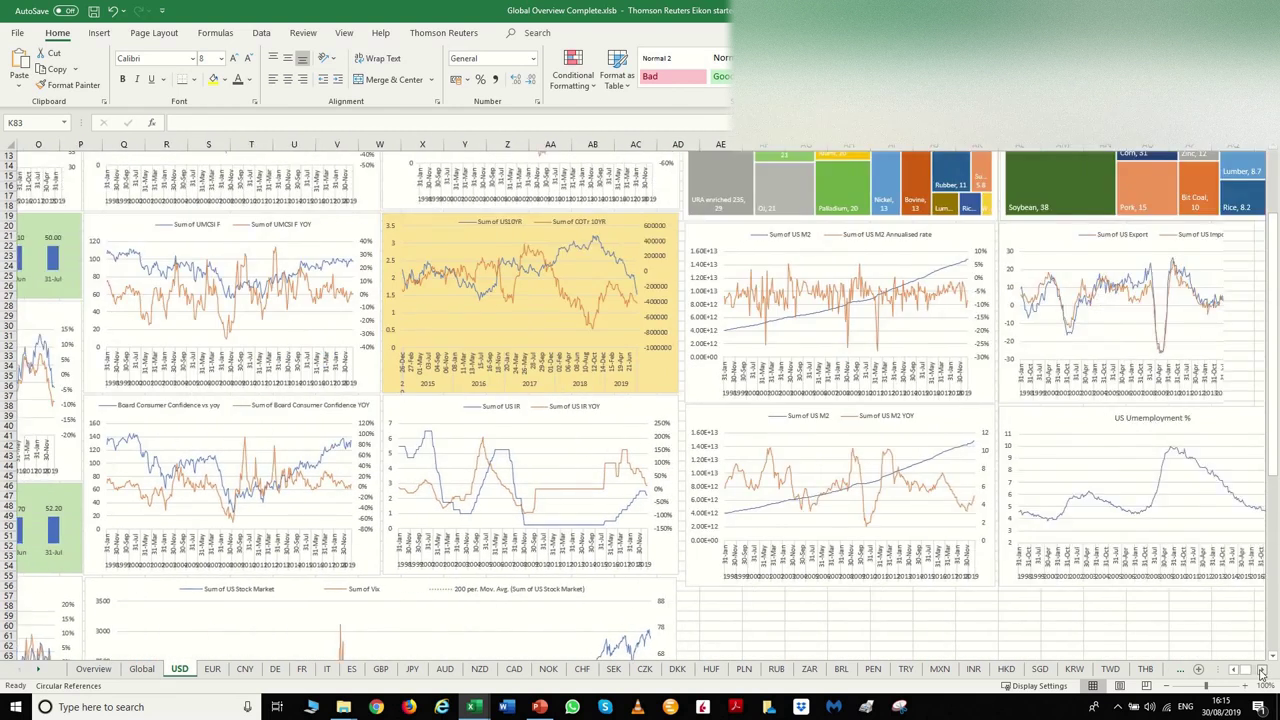
scroll(1262, 672, "right", 5)
scroll(950, 445, "up", 4)
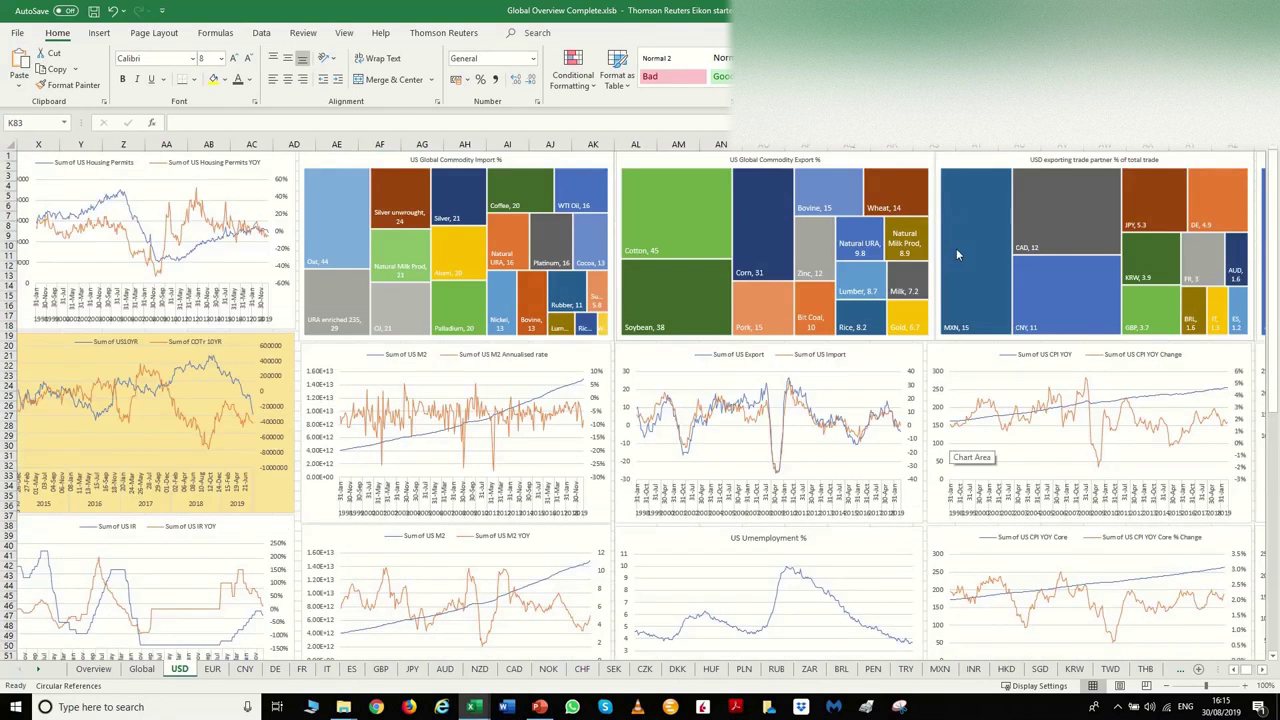
left_click(1264, 670)
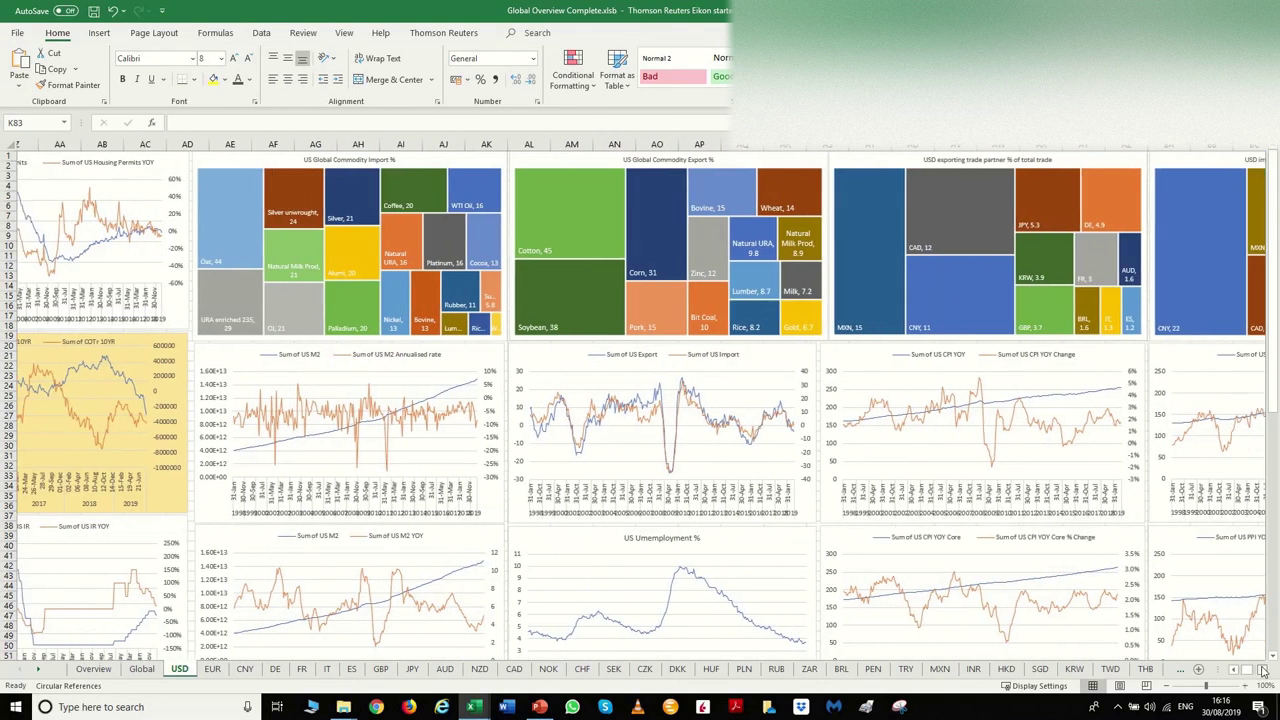
left_click(1262, 670)
scroll(662, 500, "down", 4)
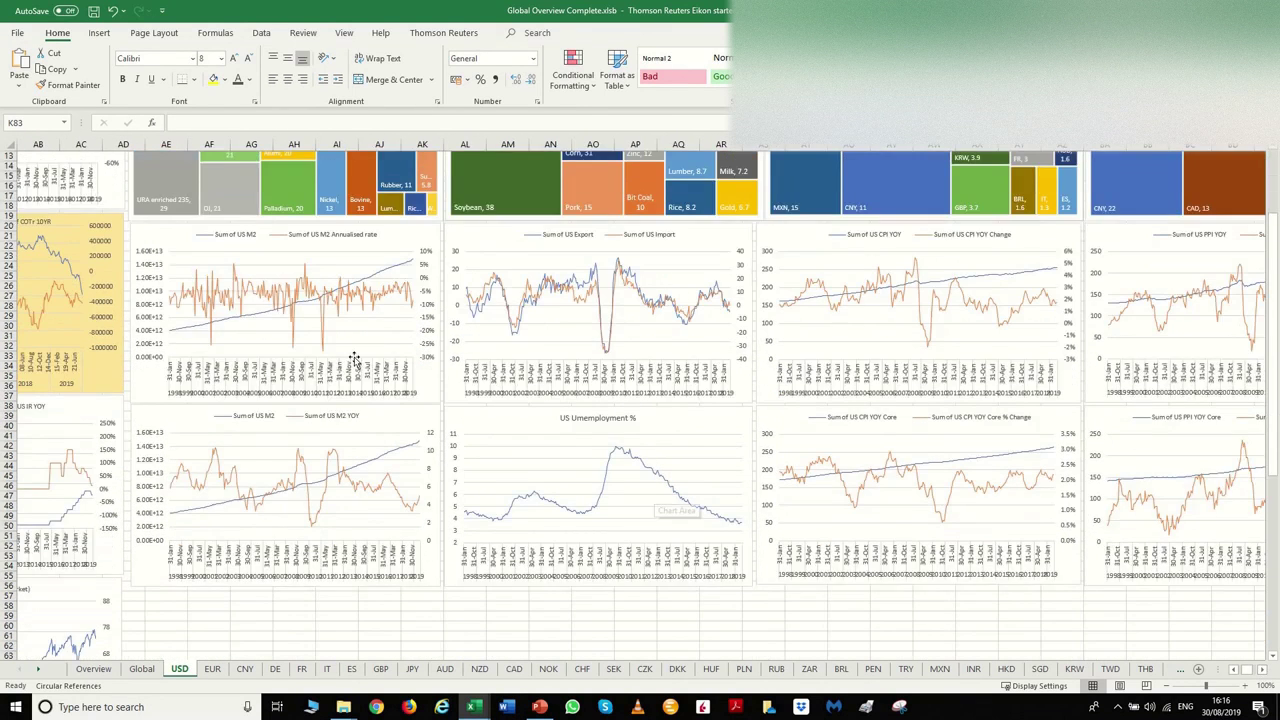
left_click(1263, 671)
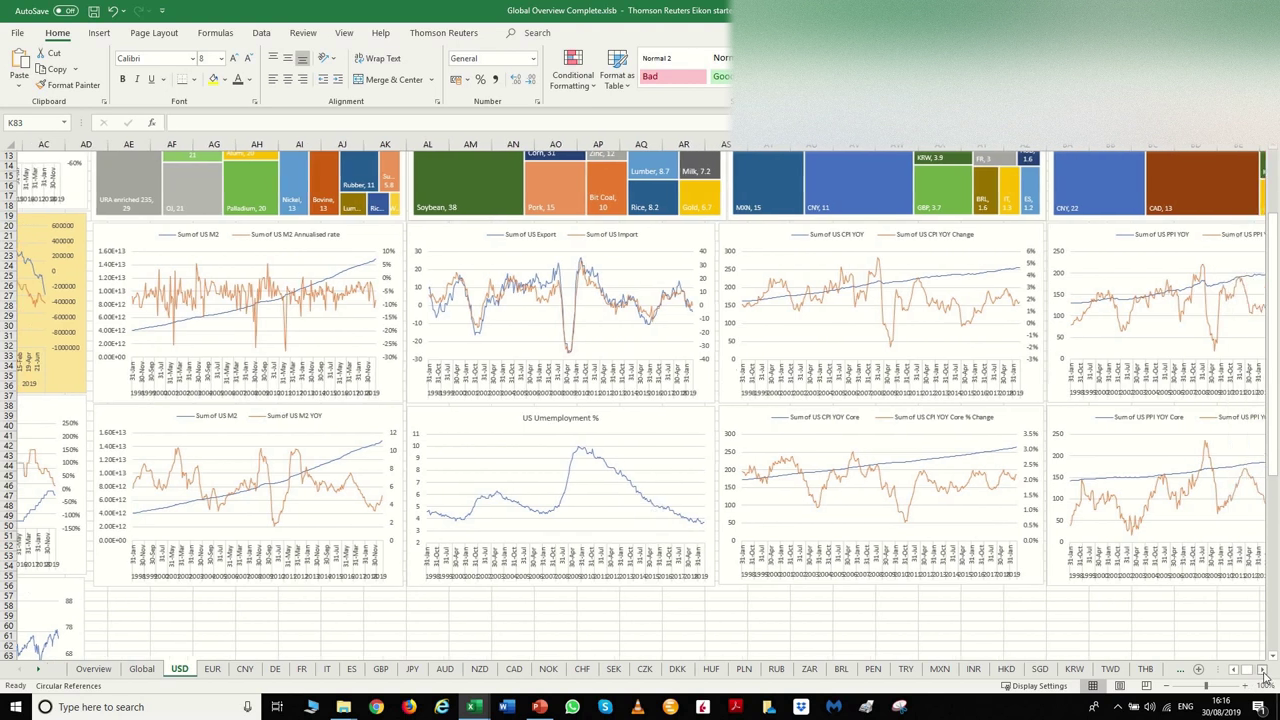
left_click(1263, 671)
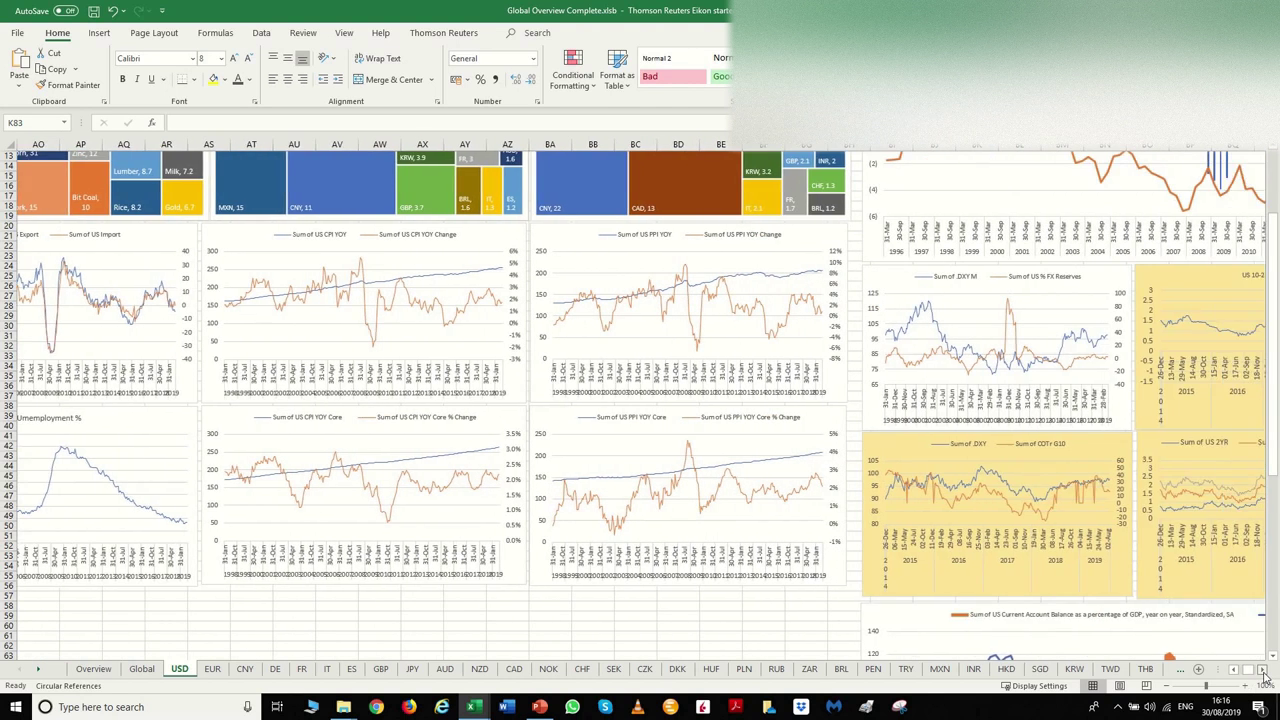
scroll(943, 491, "up", 4)
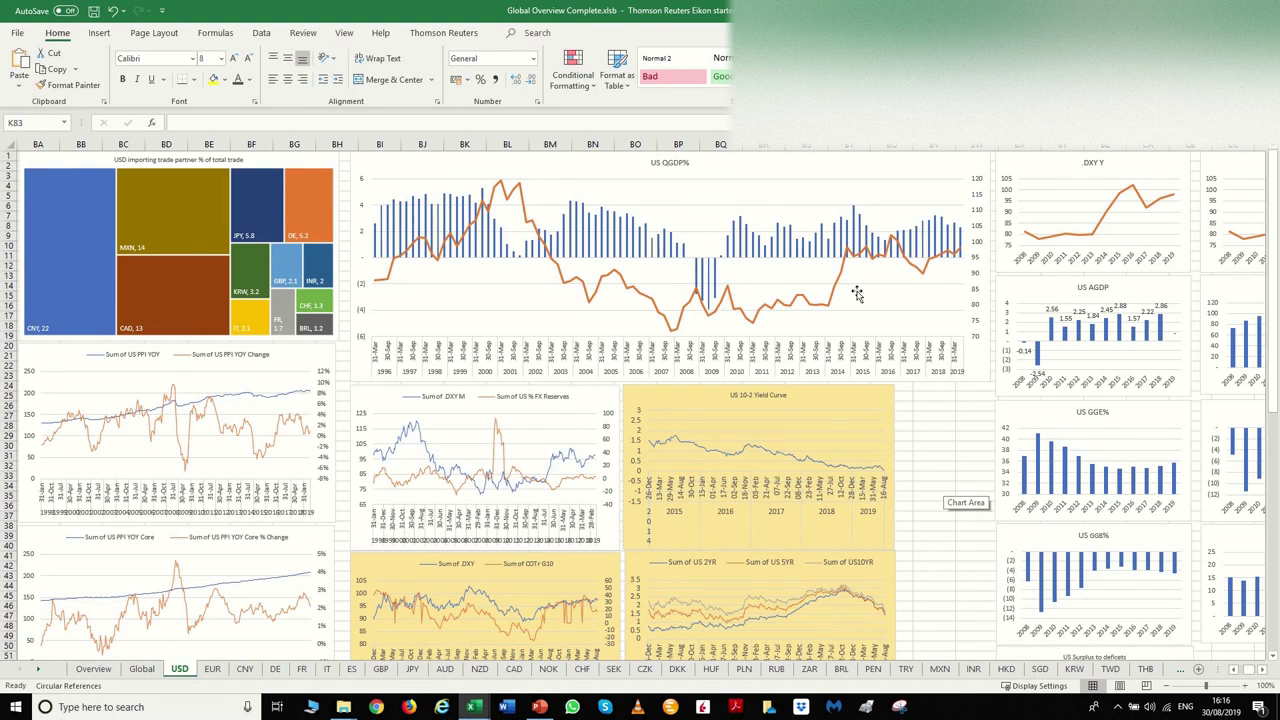
scroll(856, 295, "down", 3)
scroll(856, 298, "up", 3)
scroll(855, 305, "down", 8)
scroll(855, 306, "down", 4)
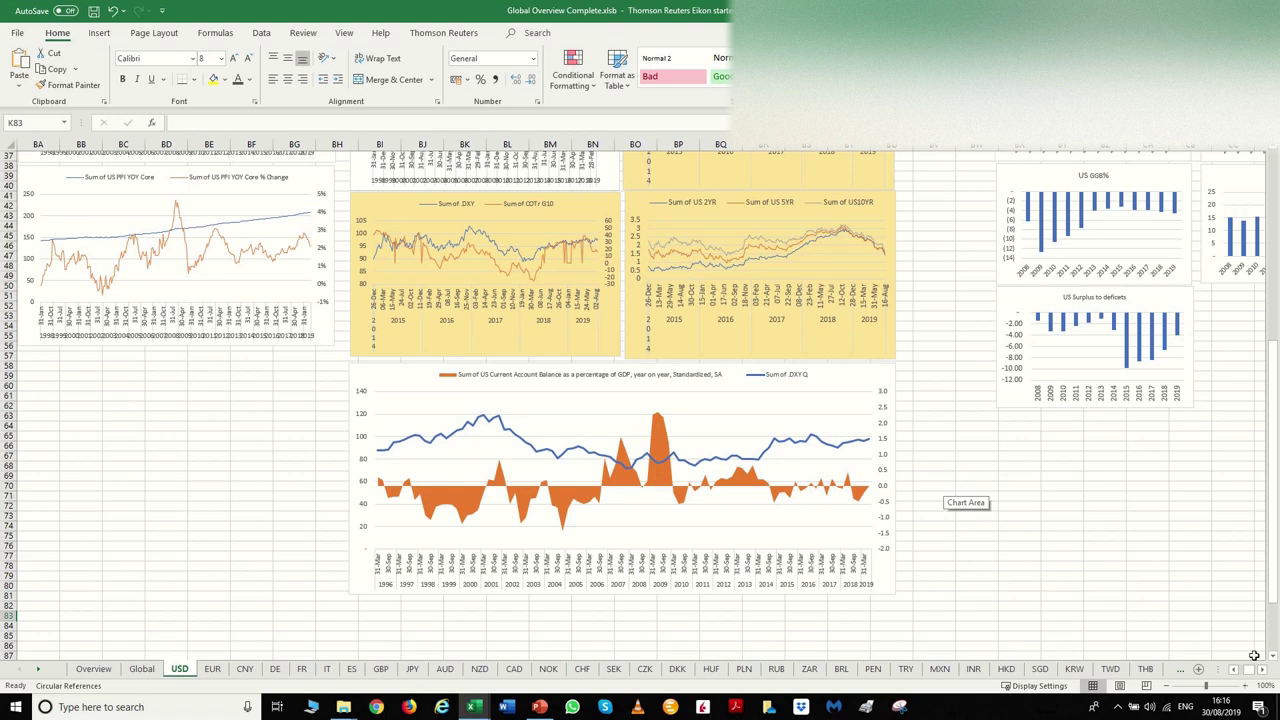
scroll(867, 453, "right", 6)
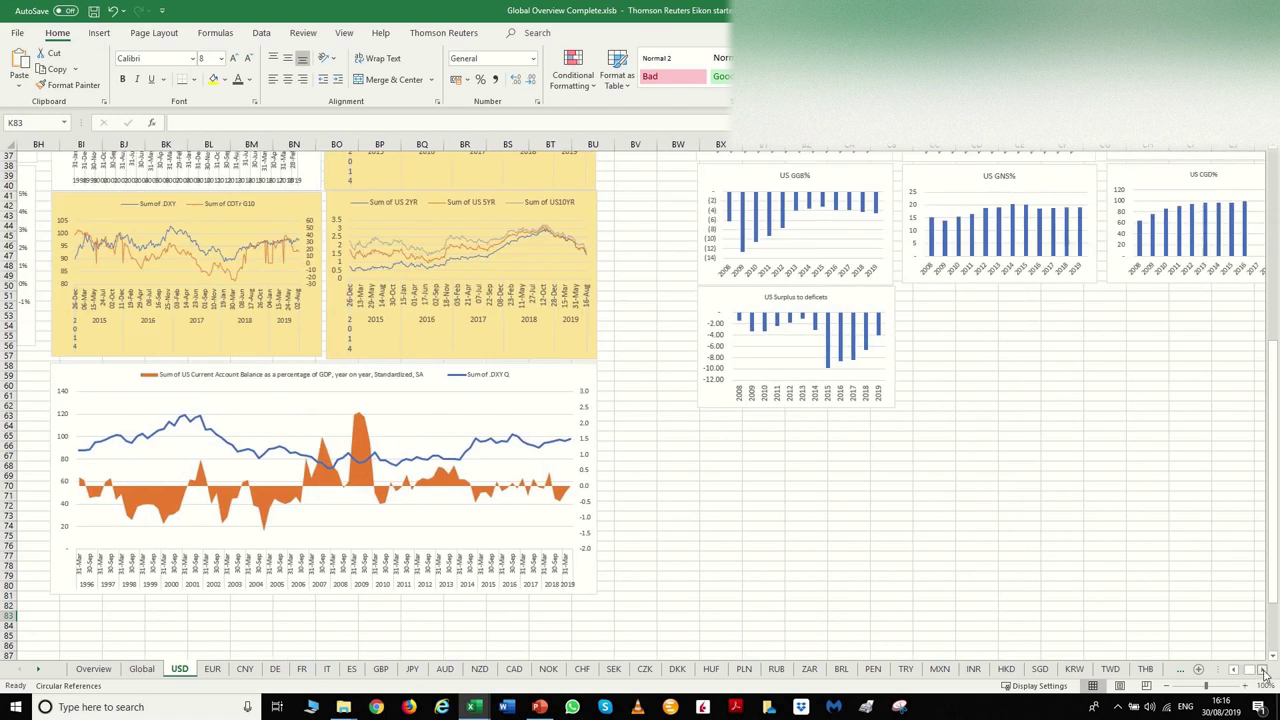
scroll(756, 390, "up", 12)
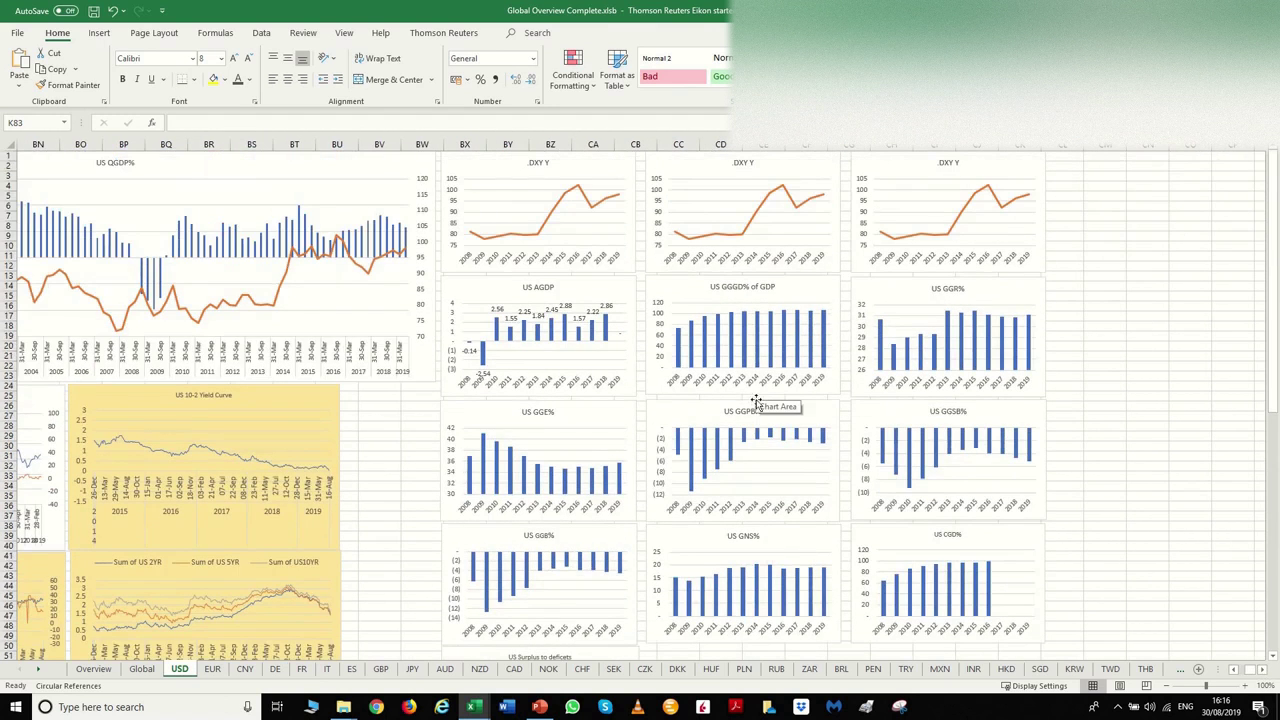
left_click(1236, 676)
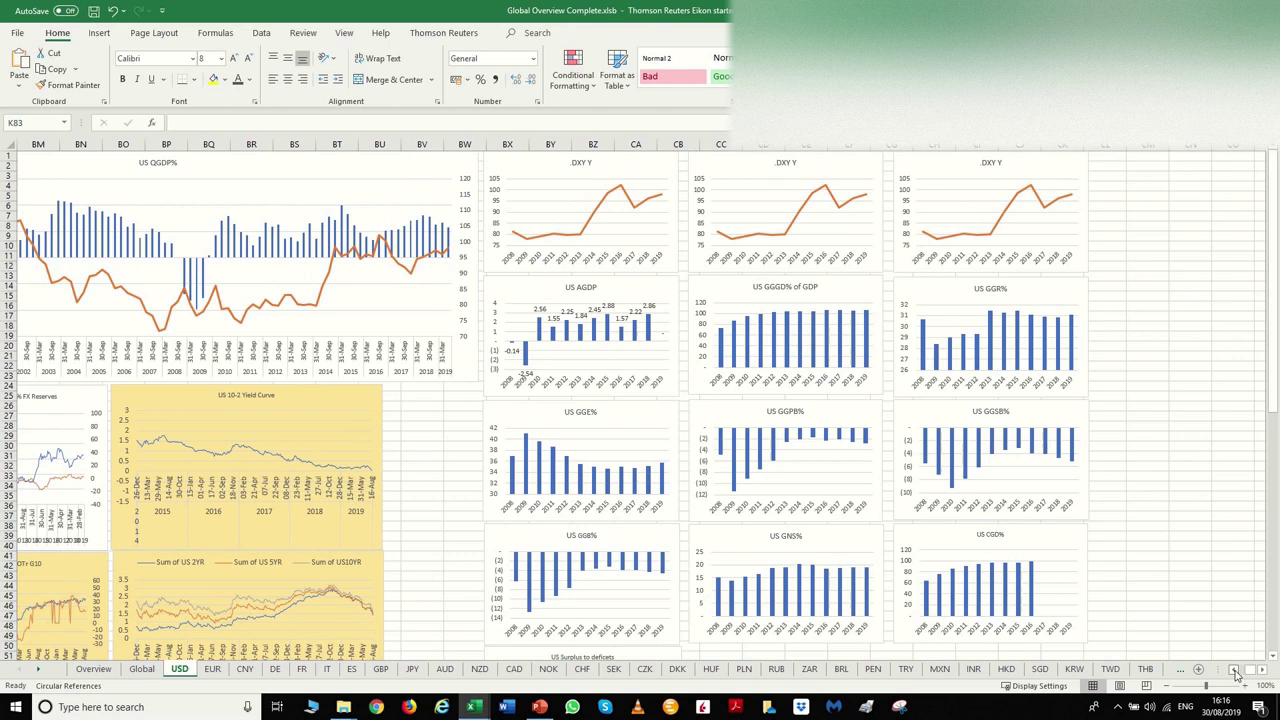
mouse_move(1236, 676)
left_mouse_down()
mouse_move(1275, 672)
mouse_move(1256, 676)
left_mouse_up()
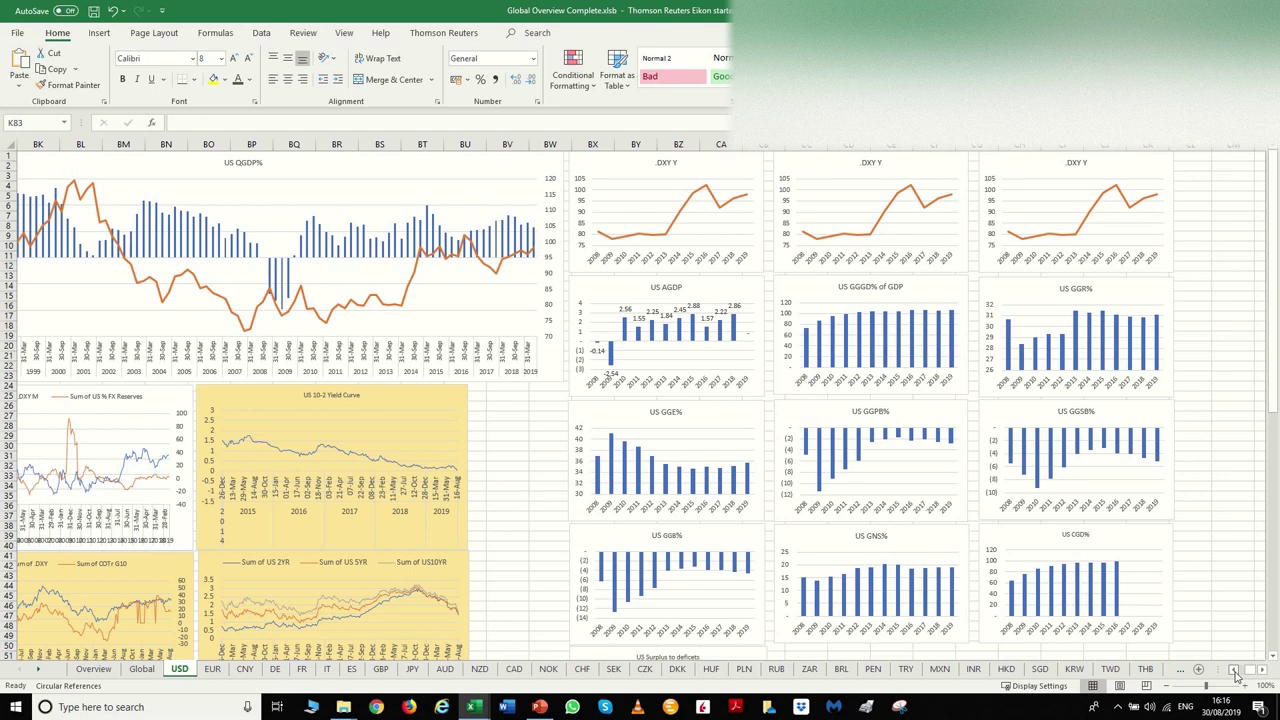
left_click(1236, 676)
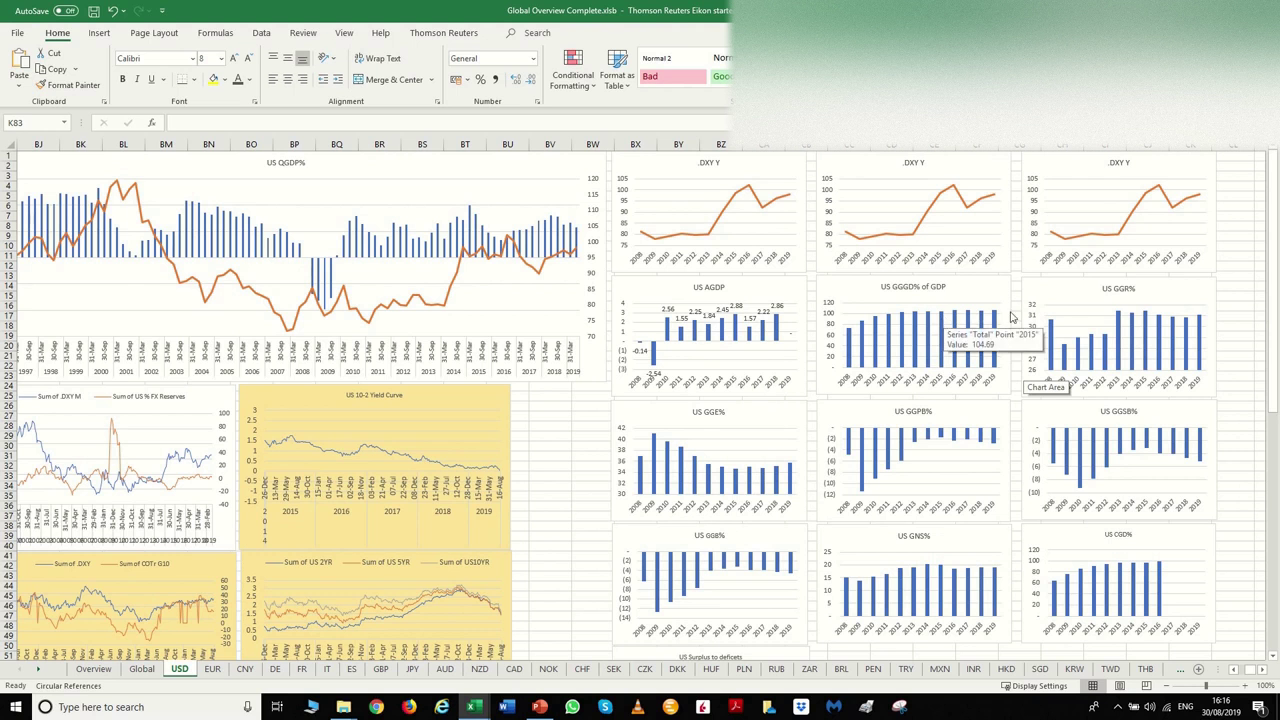
scroll(1025, 370, "down", 5)
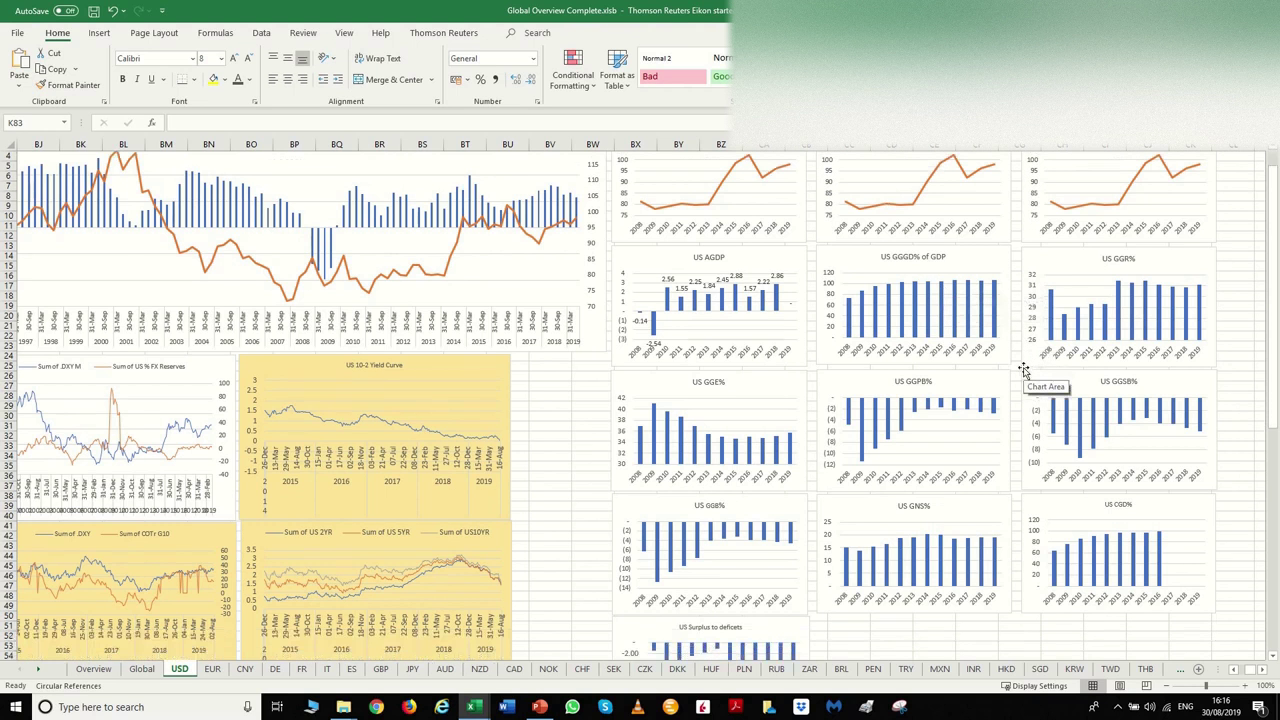
scroll(1030, 490, "up", 3)
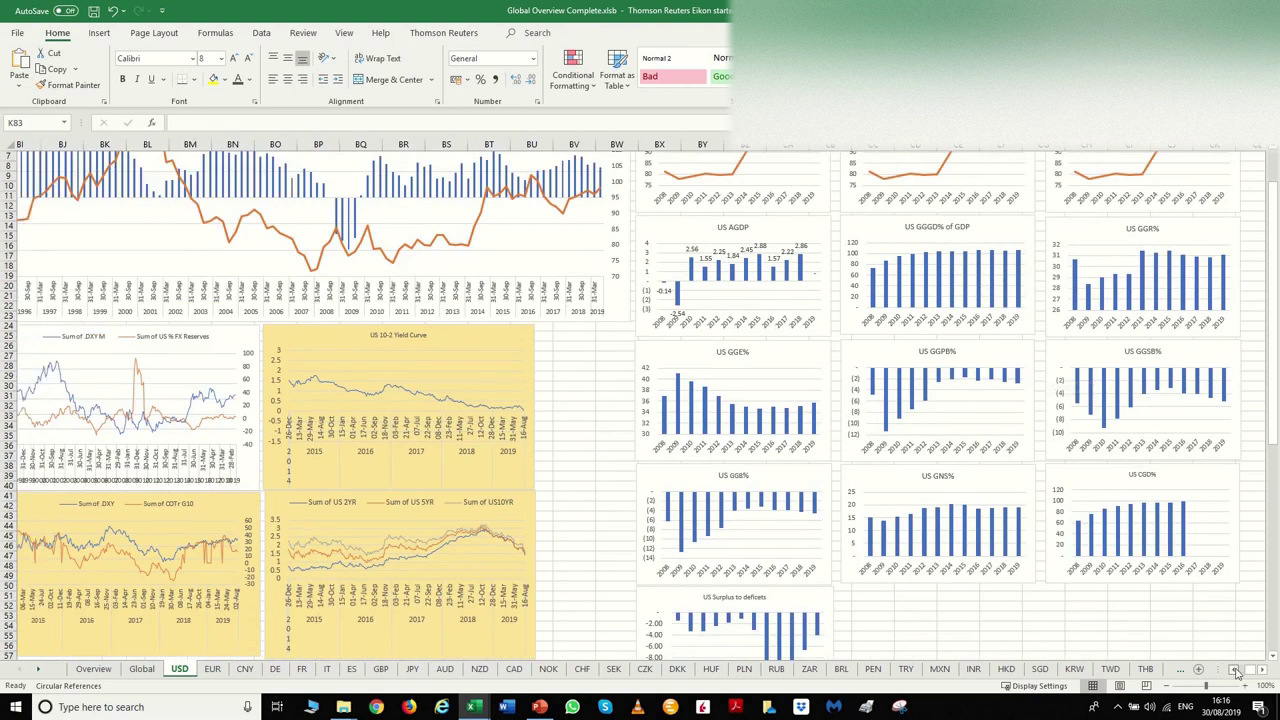
scroll(1237, 672, "left", 3)
scroll(1237, 672, "left", 10)
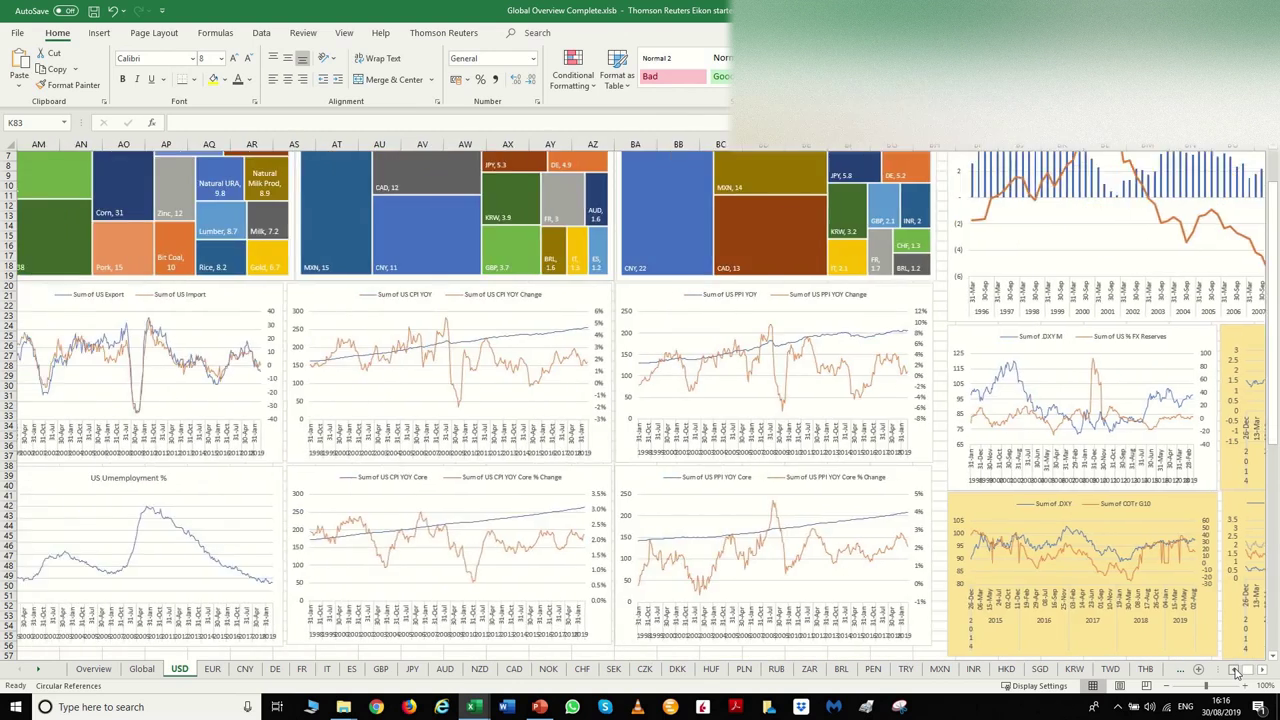
scroll(1237, 672, "left", 8)
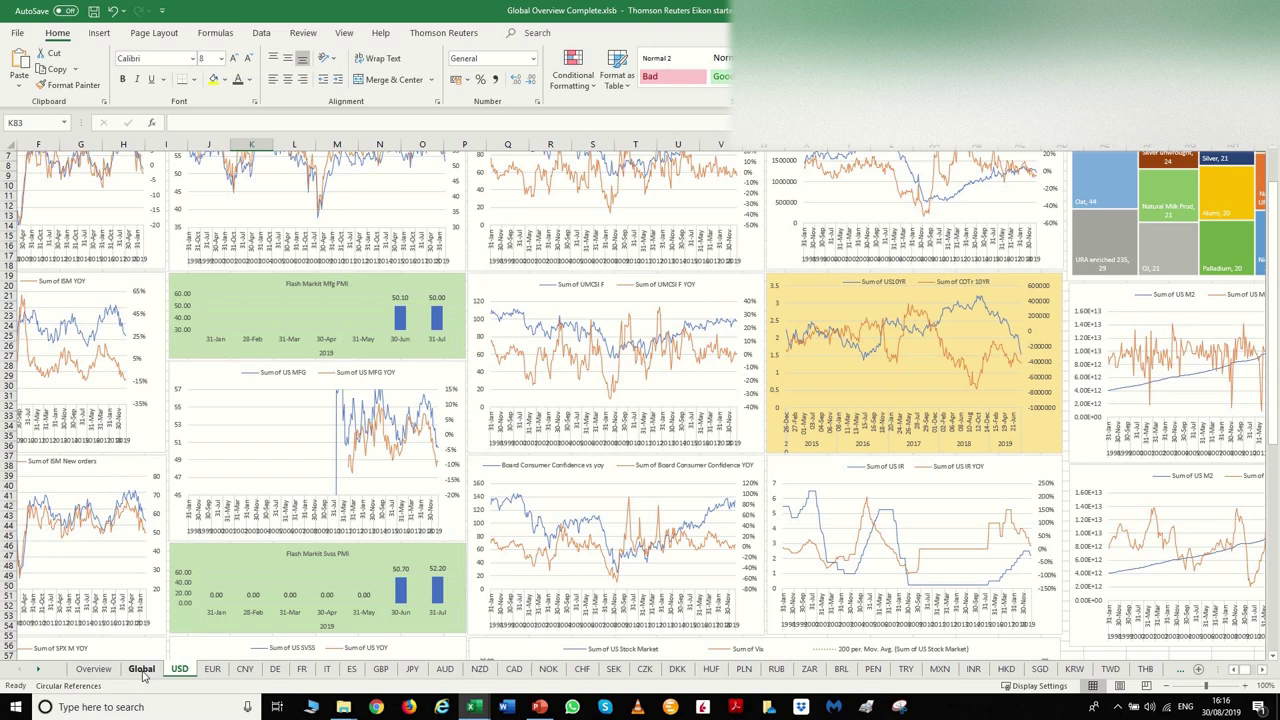
Scroll the USD sheet back to its top-left and return to the Global sheet
scroll(192, 612, "up", 2)
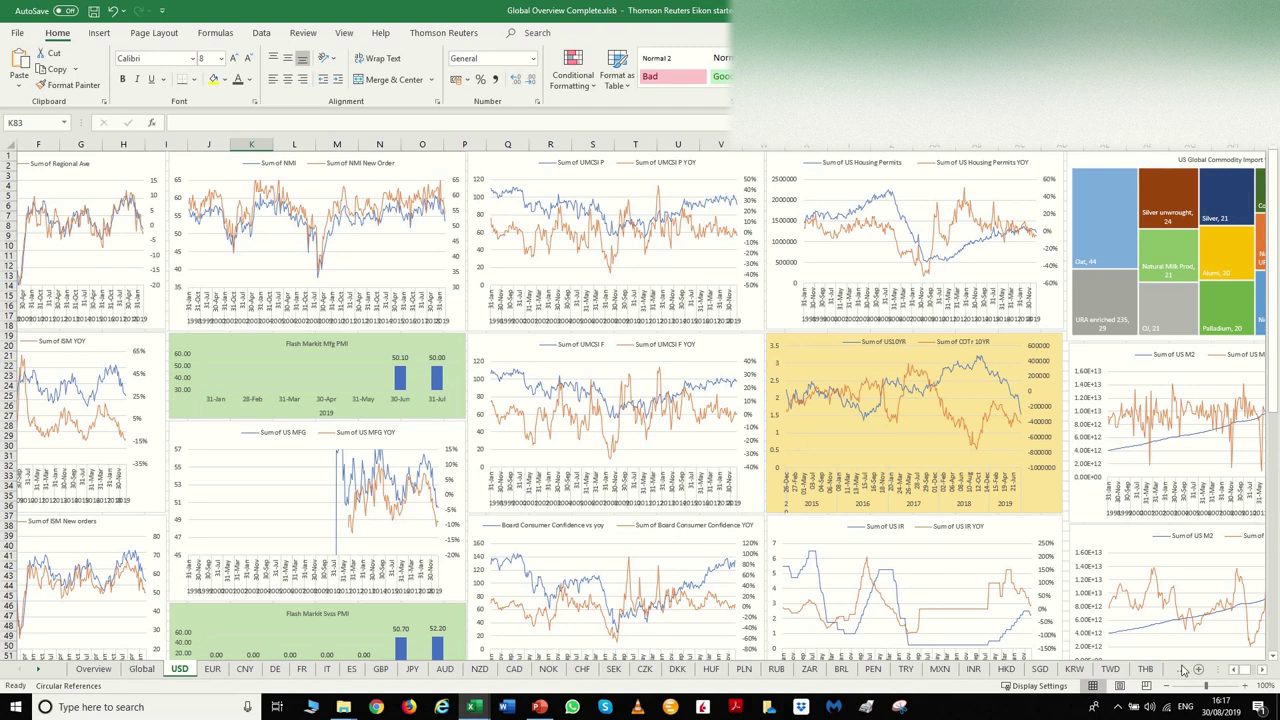
scroll(1233, 672, "left", 5)
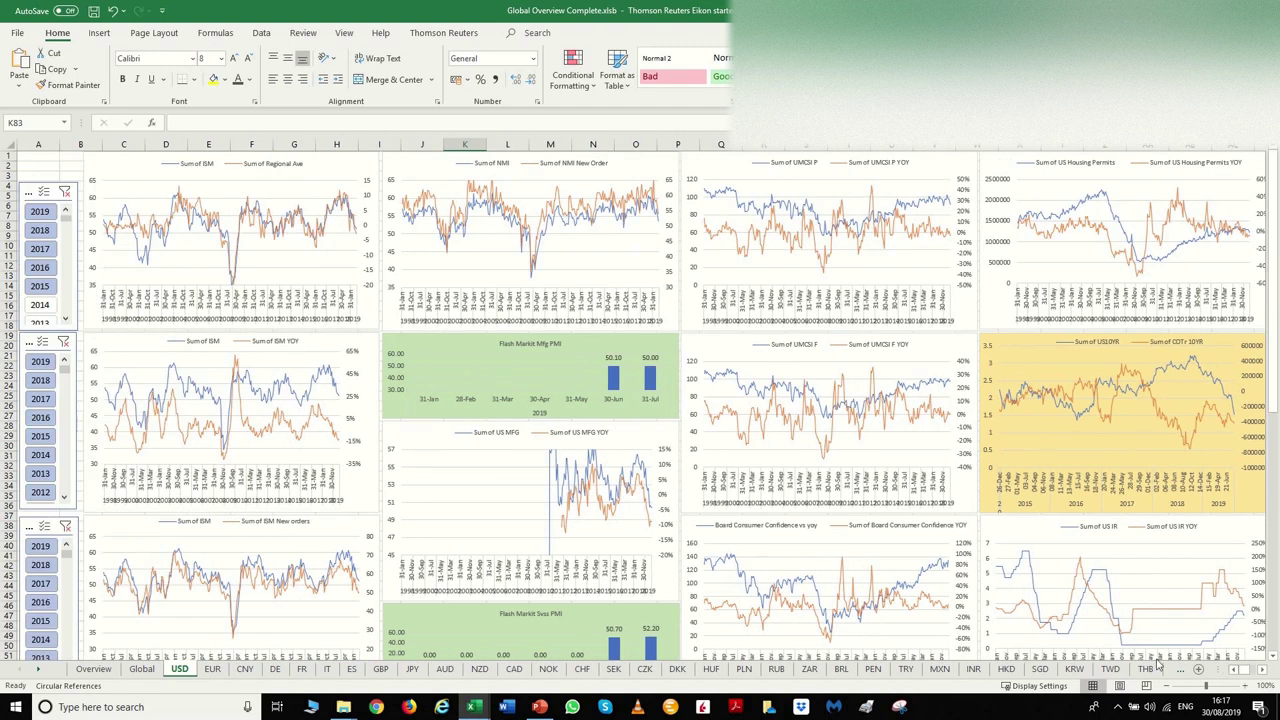
left_click(141, 670)
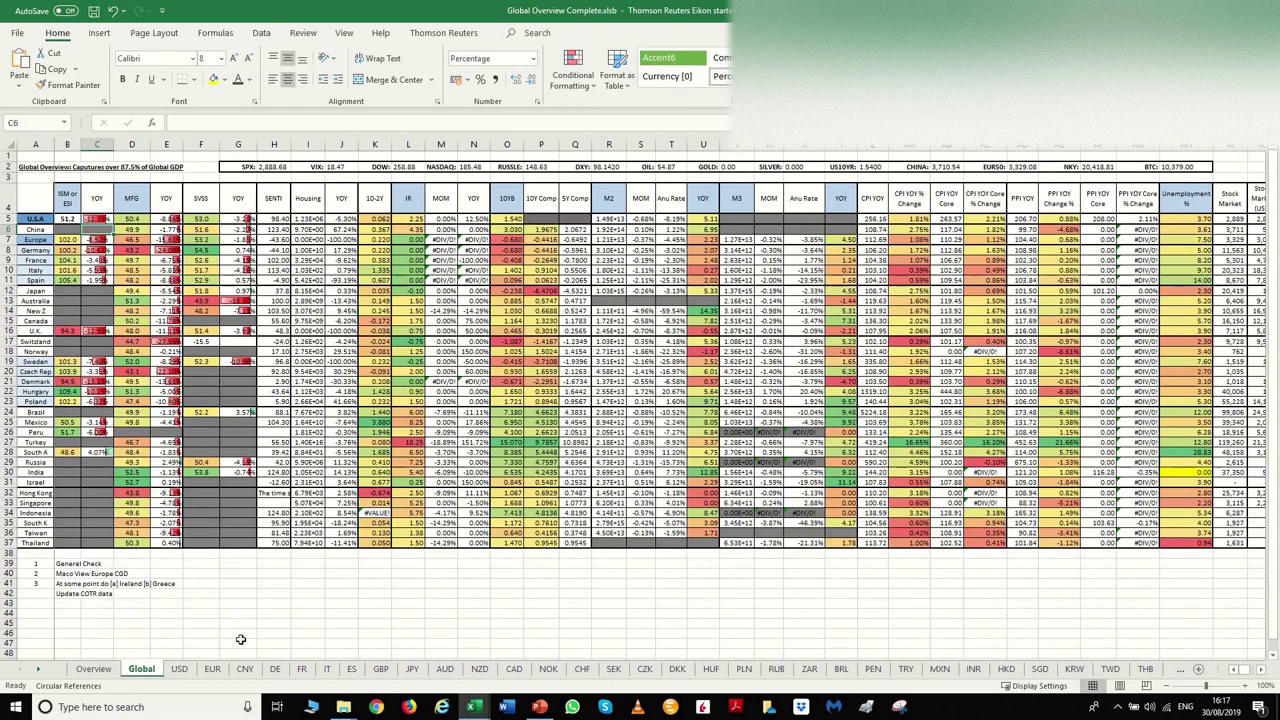
left_click(462, 555)
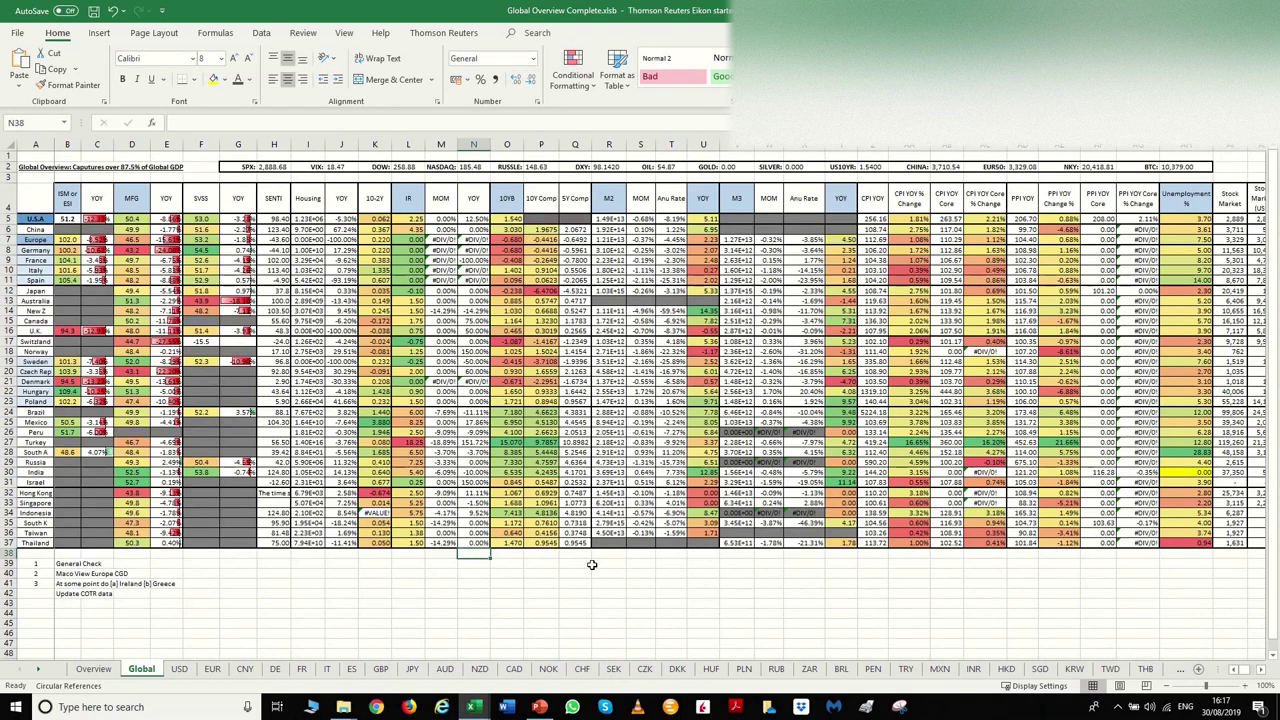
left_click(420, 570)
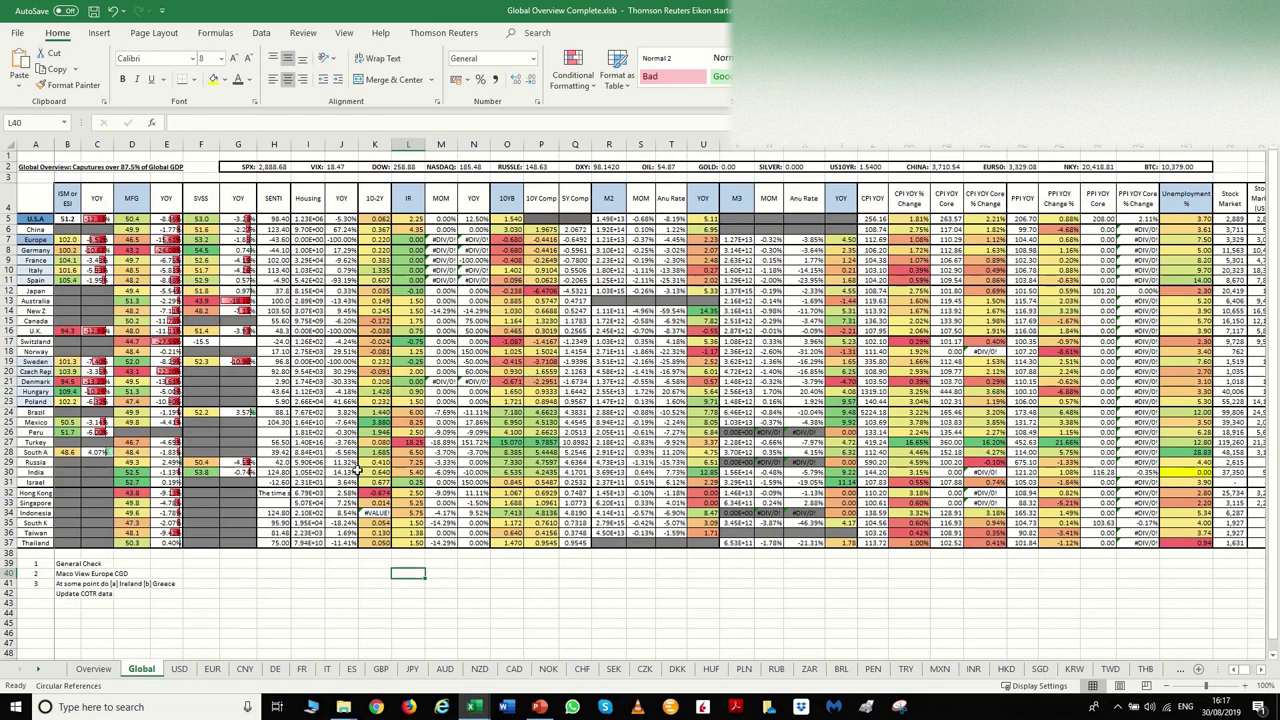
left_click(572, 572)
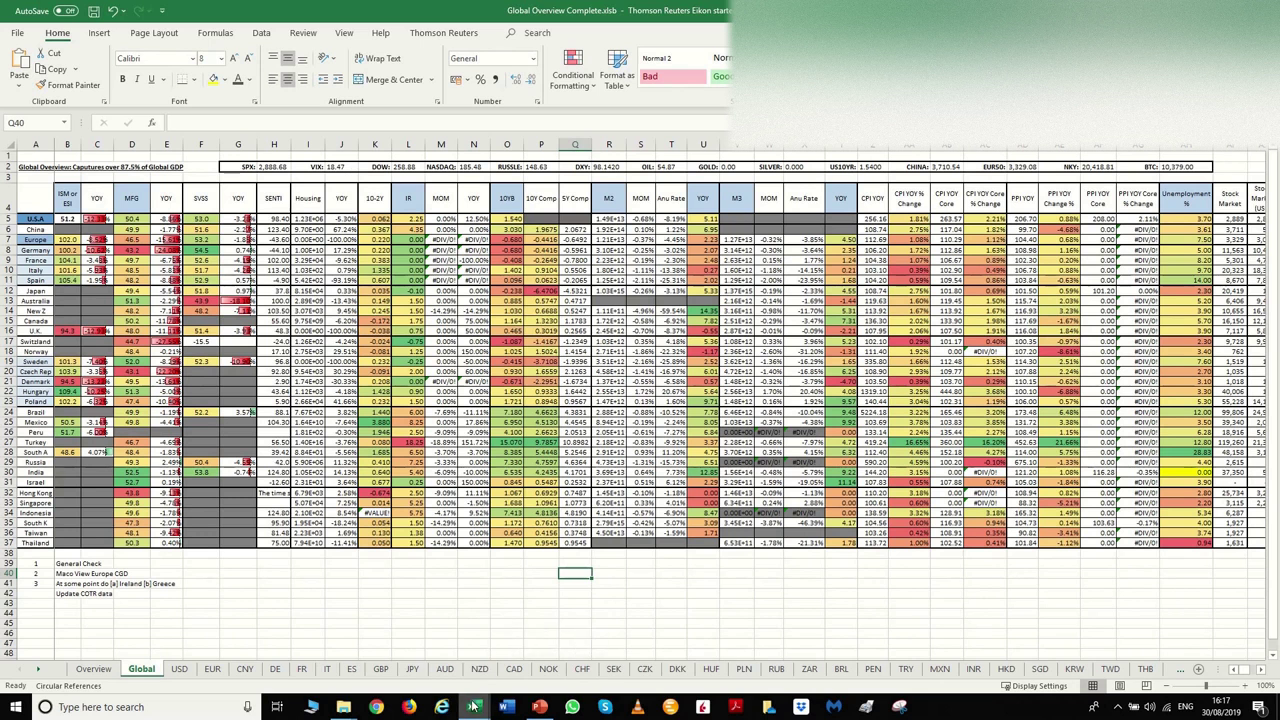
mouse_move(473, 707)
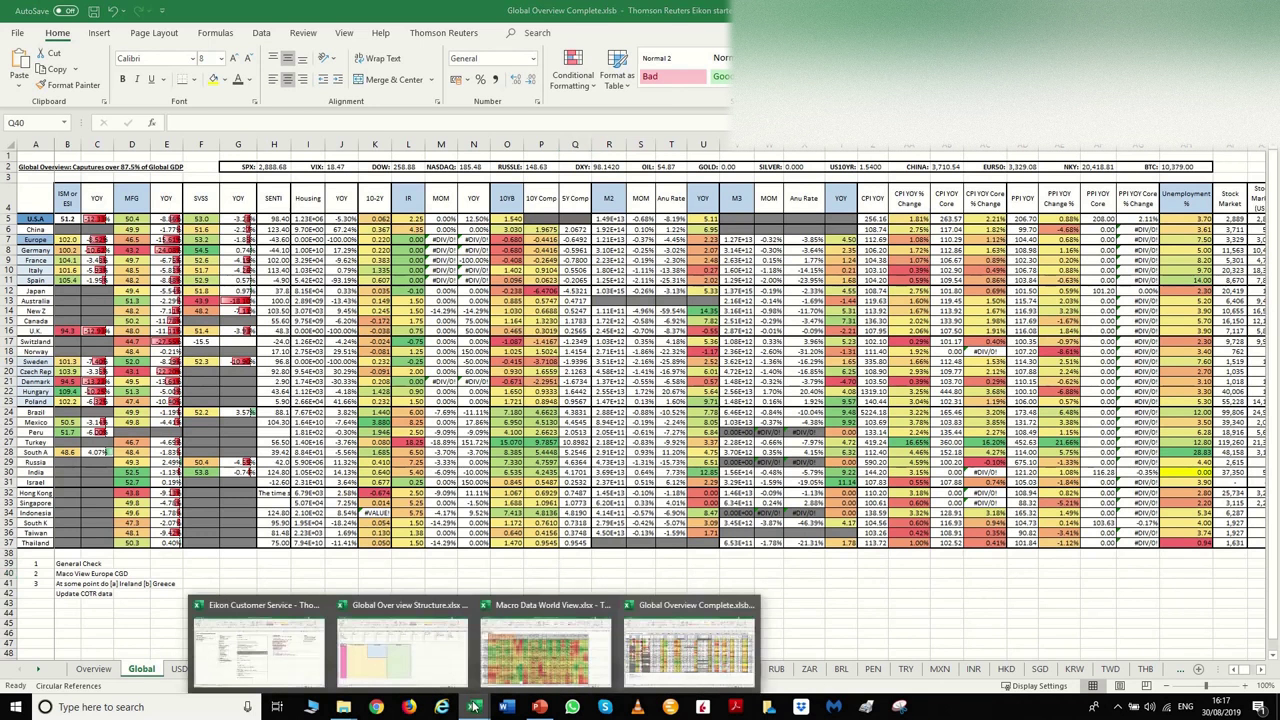
left_click(878, 564)
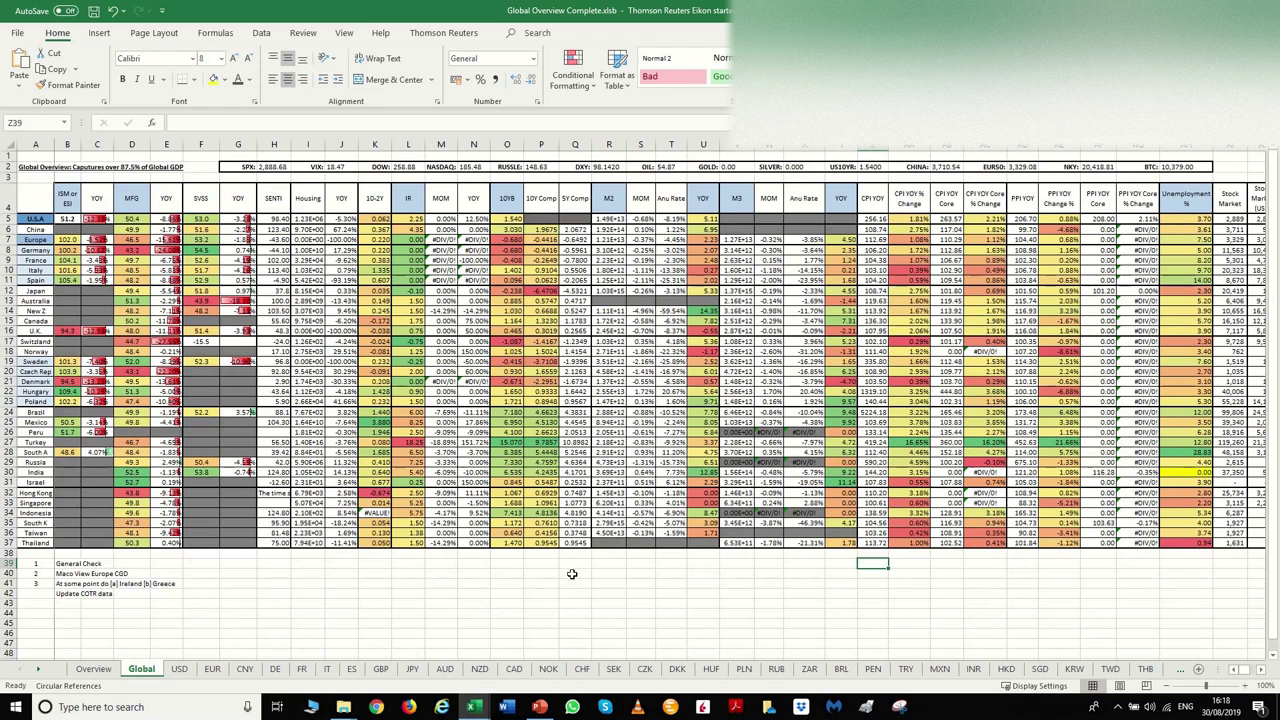
mouse_move(473, 707)
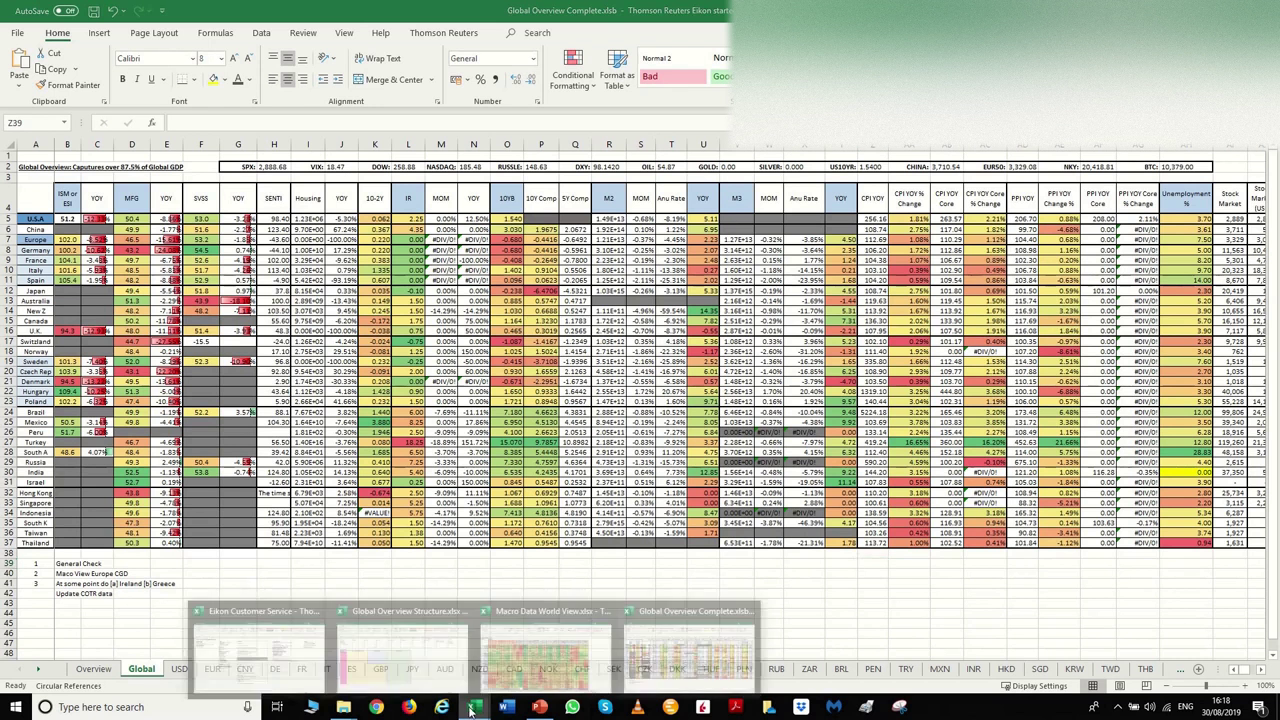
In the Structure workbook, select the DGET Tab, Excel Table and Pivot Tables blocks
left_click(403, 660)
left_click(362, 224)
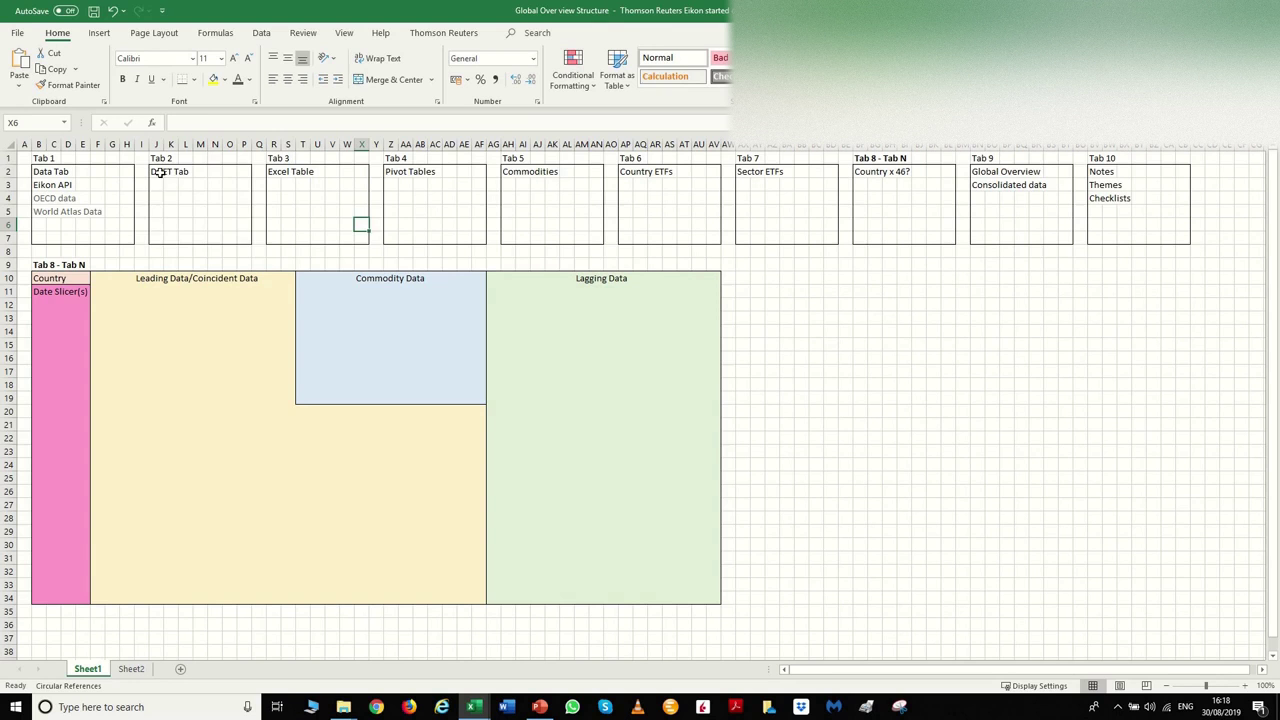
left_click_drag(160, 173, 245, 241)
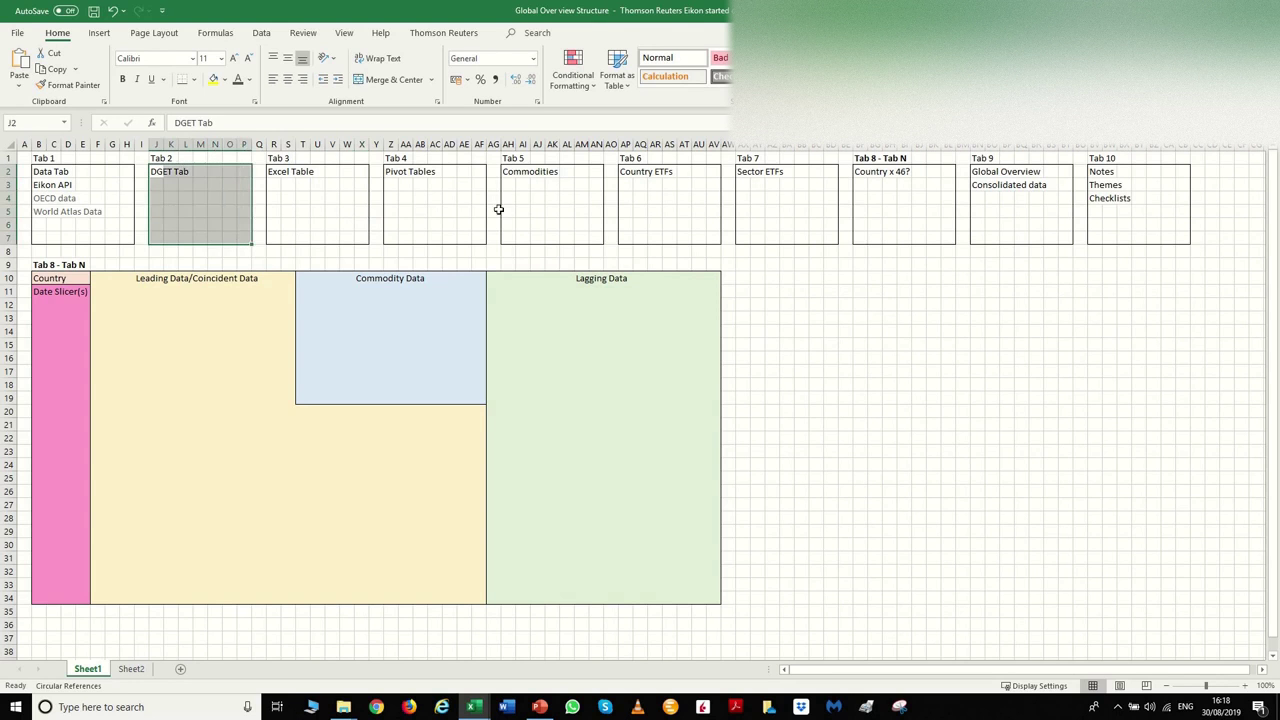
left_click_drag(274, 172, 363, 240)
left_click(410, 179)
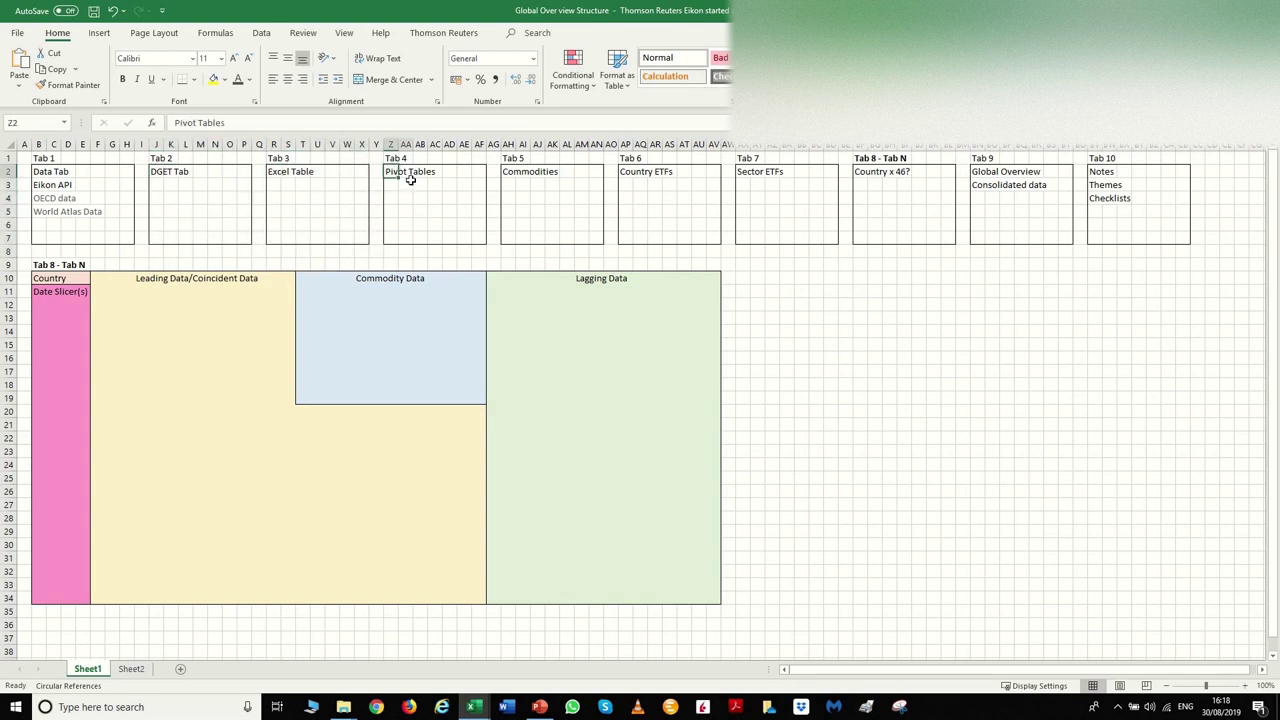
left_click_drag(410, 179, 484, 200)
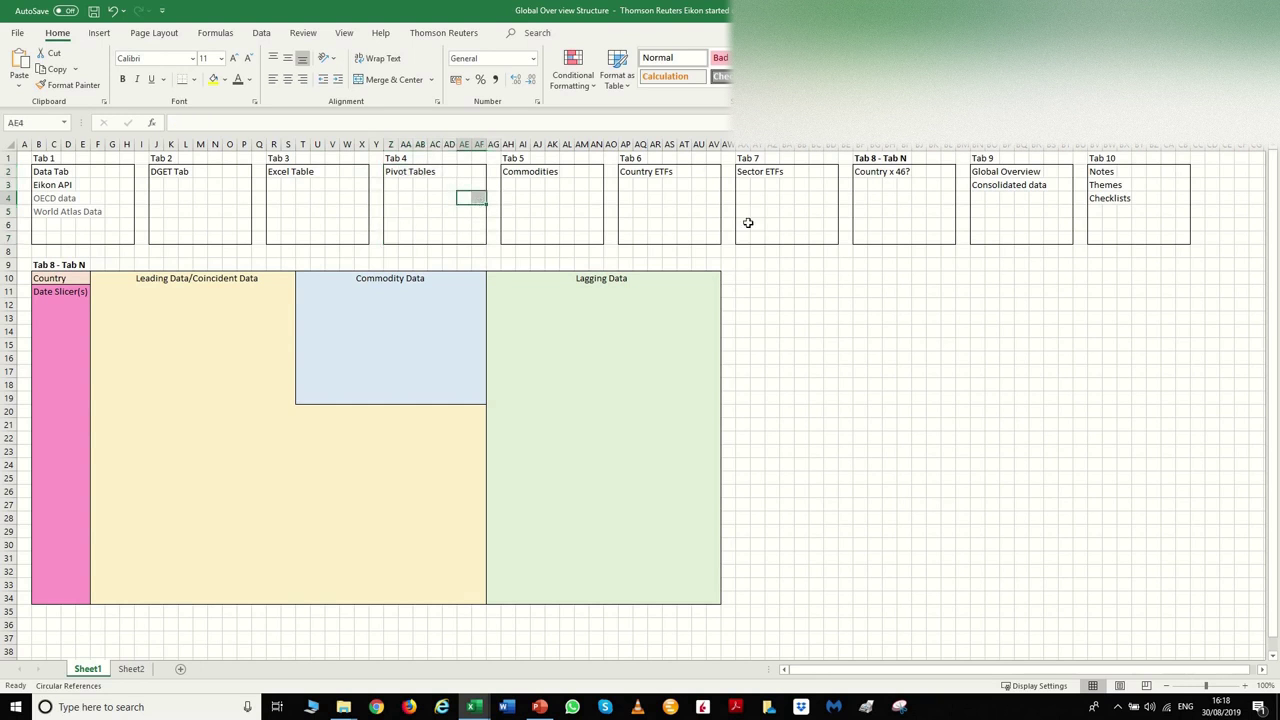
left_click(890, 316)
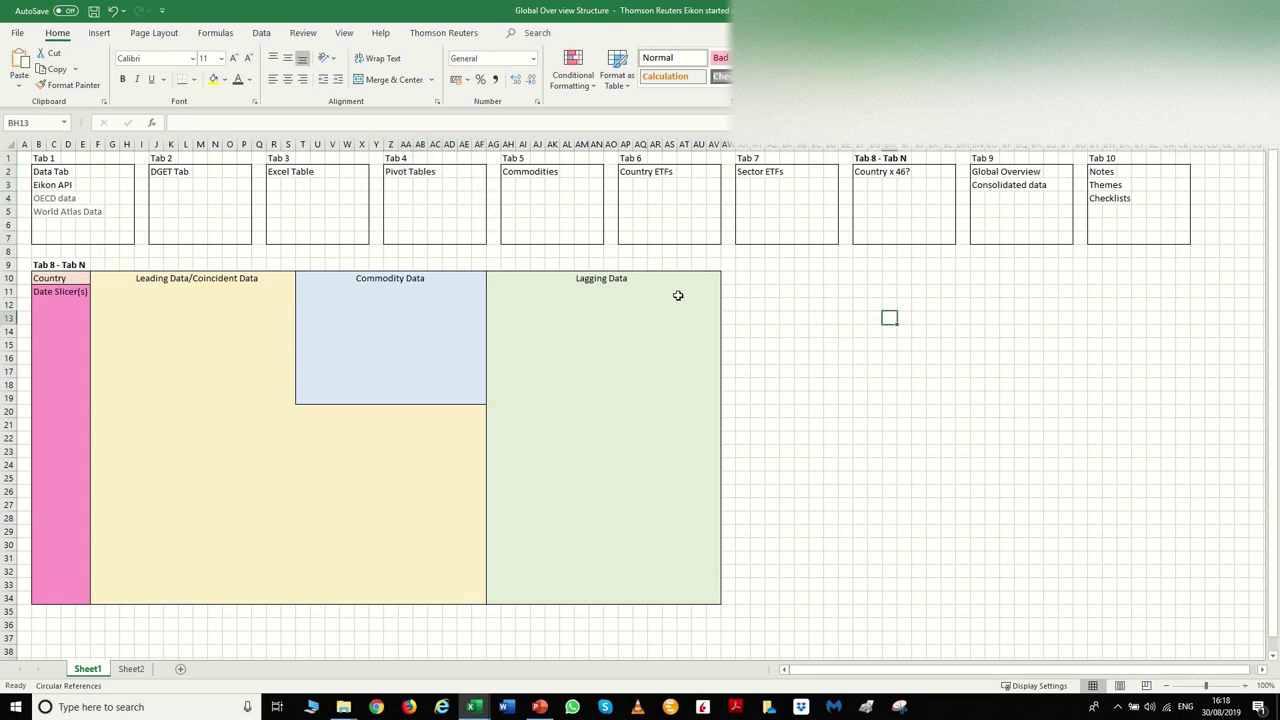
Select cells in the Commodity and Leading Data areas and mark out blocks right of Lagging Data
left_click(391, 316)
left_click(377, 465)
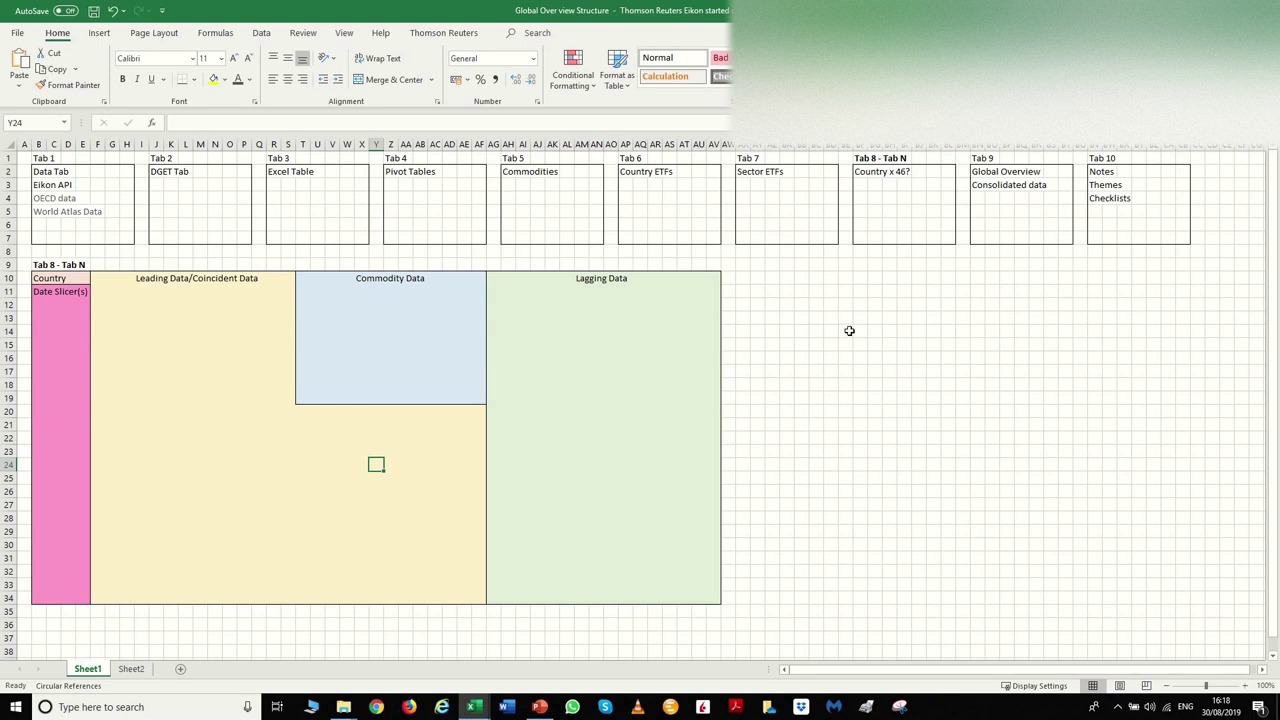
left_click(903, 358)
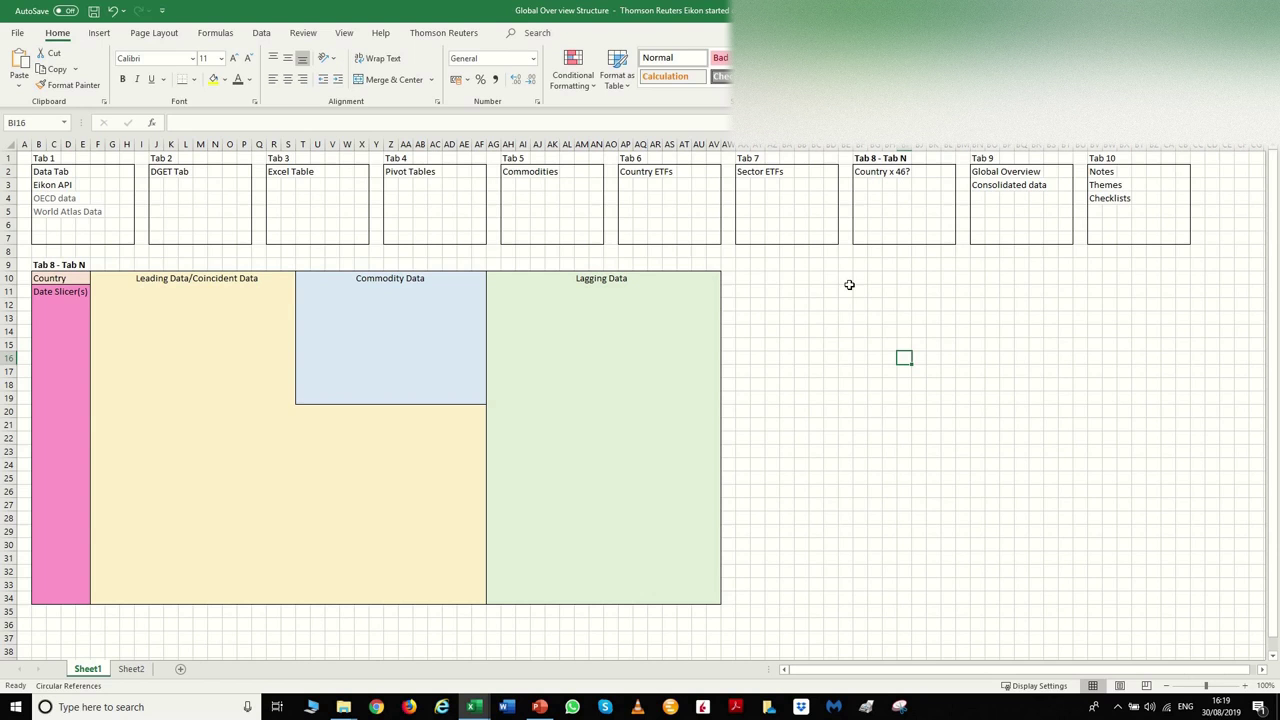
left_click_drag(744, 278, 1141, 594)
left_click(1181, 343)
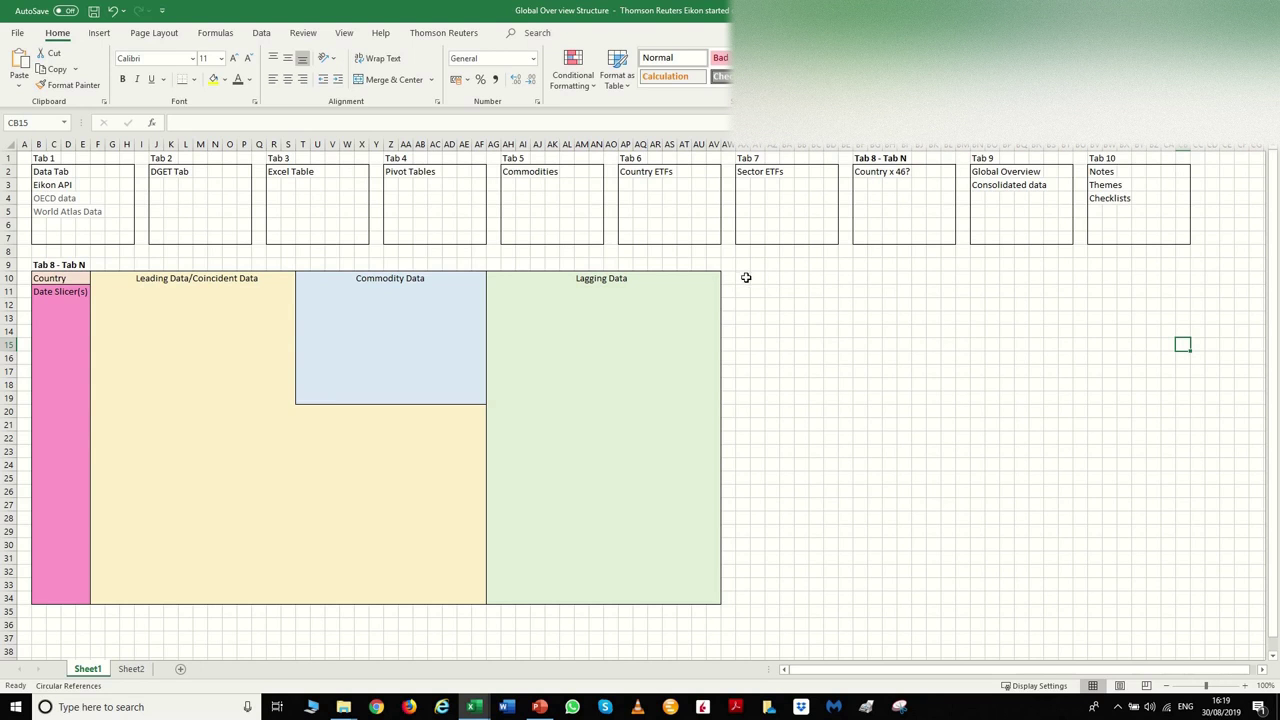
left_click_drag(746, 277, 1021, 399)
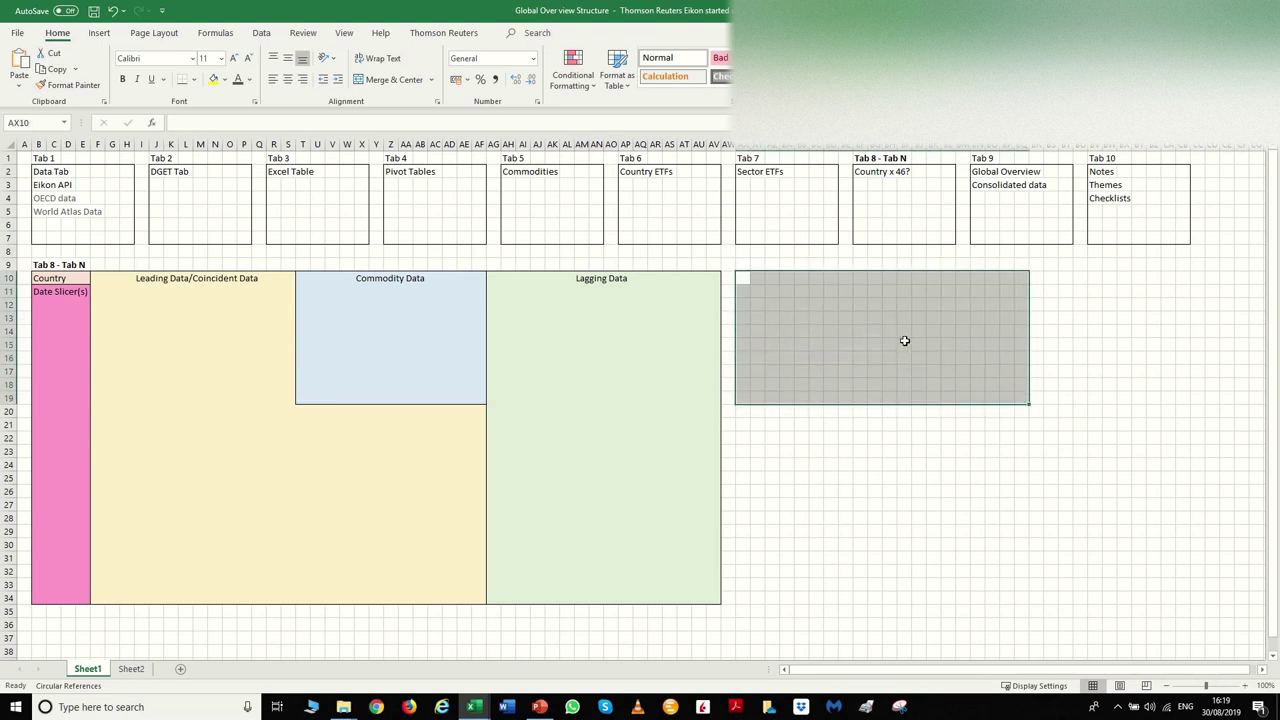
left_click(954, 458)
left_click(836, 318)
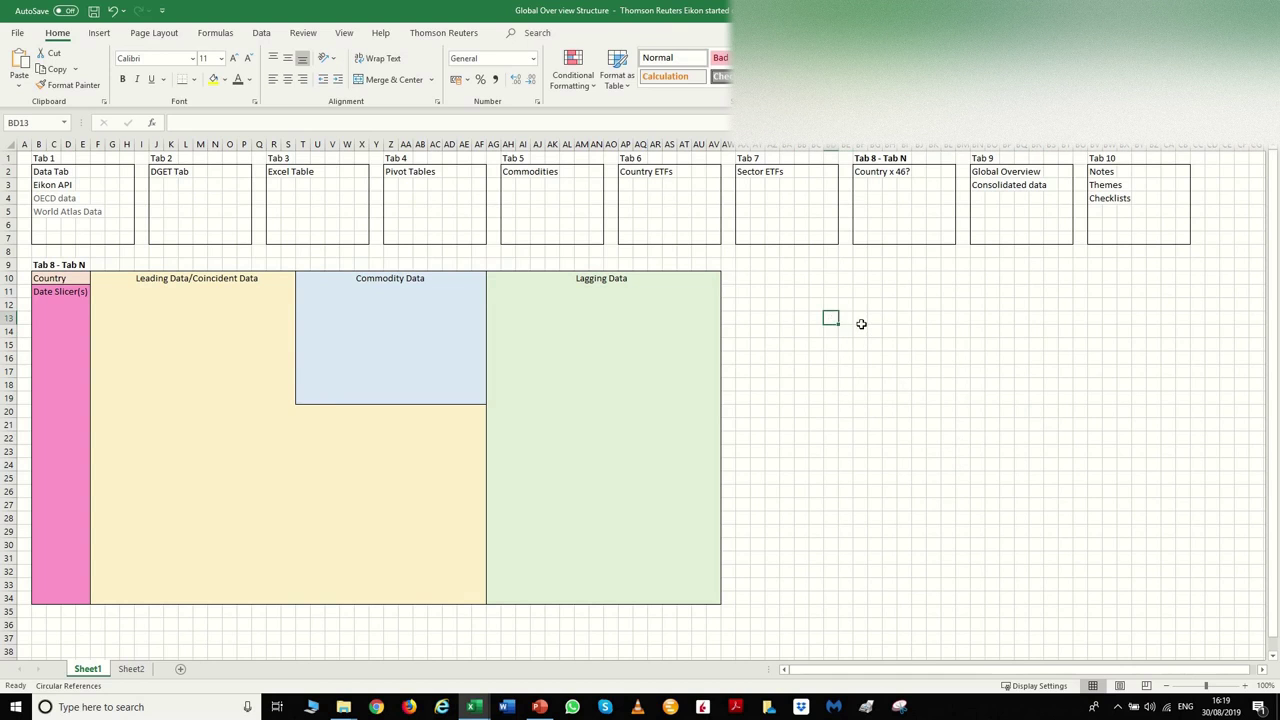